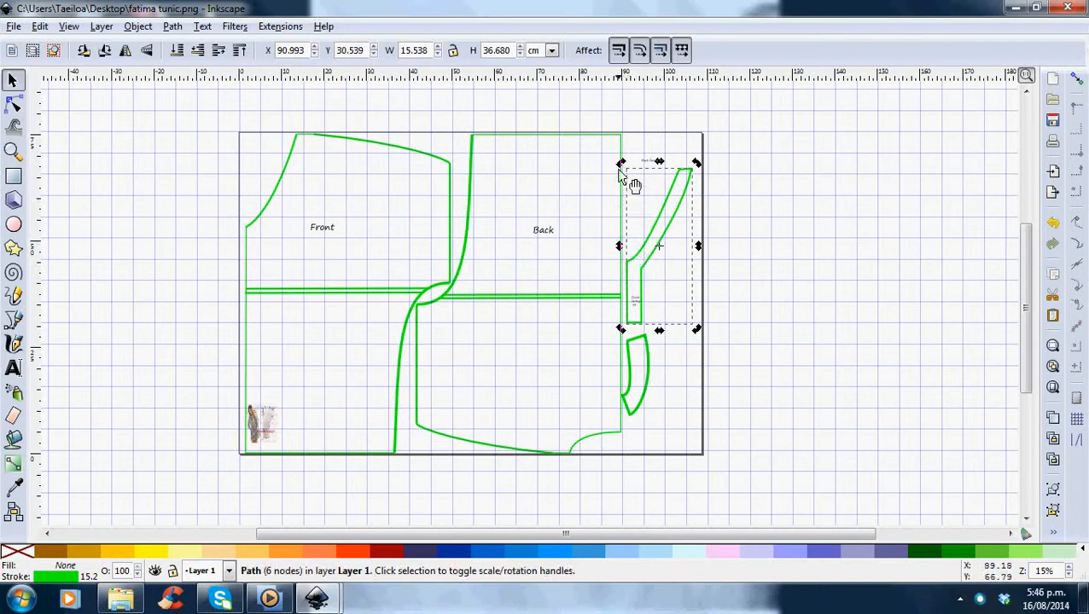
Try skewing the narrow pattern piece beside the back panel, then undo the skew.
left_click(645, 271)
left_click(631, 265)
mouse_move(621, 247)
left_mouse_down()
mouse_move(624, 269)
mouse_move(627, 249)
left_mouse_up()
left_click(39, 26)
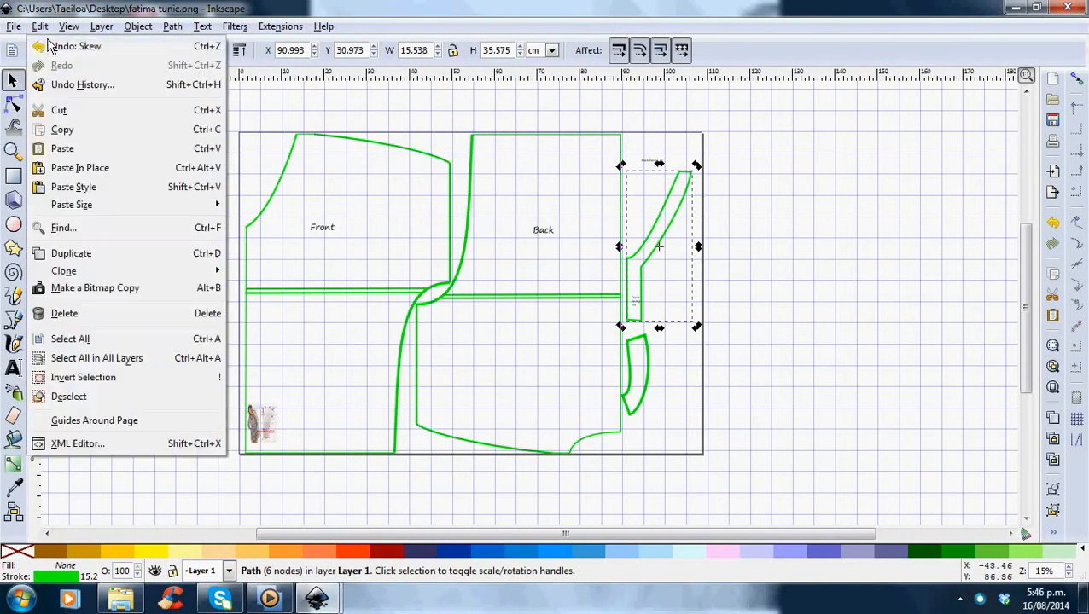
left_click(55, 42)
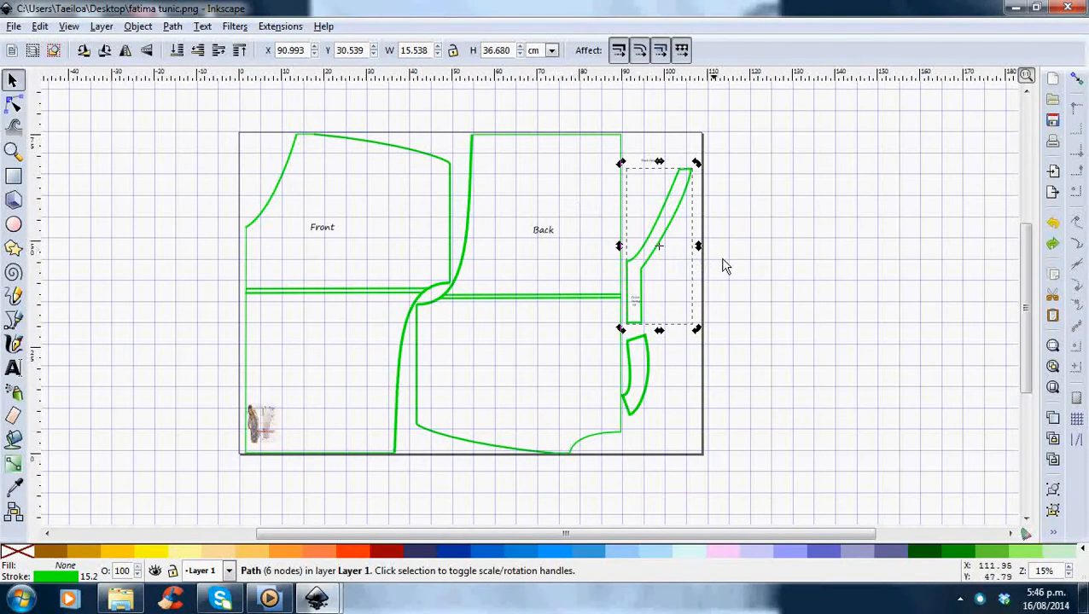
Rotate the narrow pattern piece 180 degrees in two 90-degree turns.
left_click(105, 51)
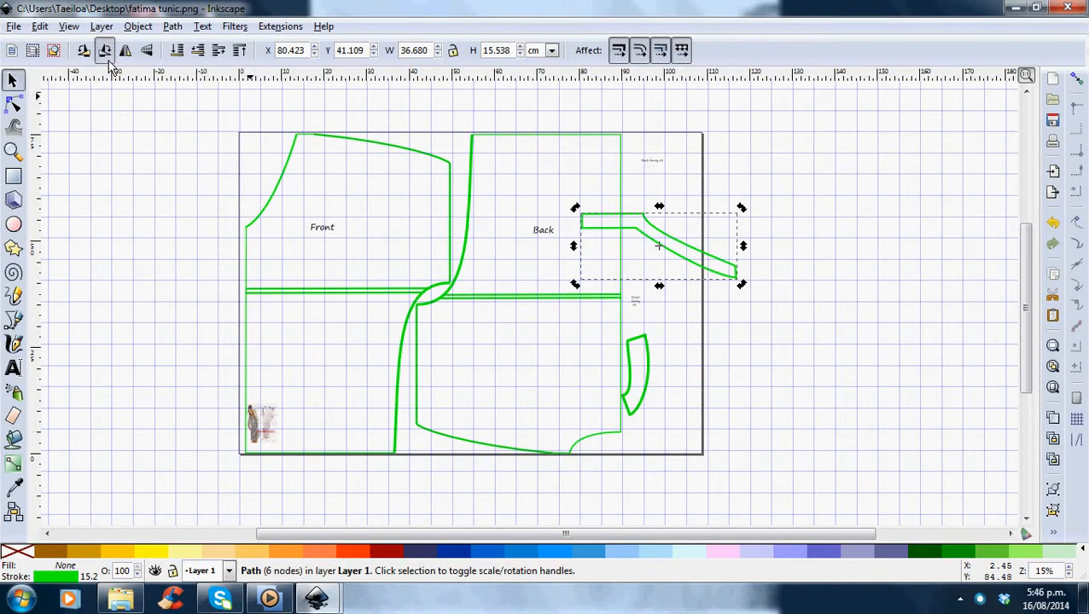
left_click(107, 56)
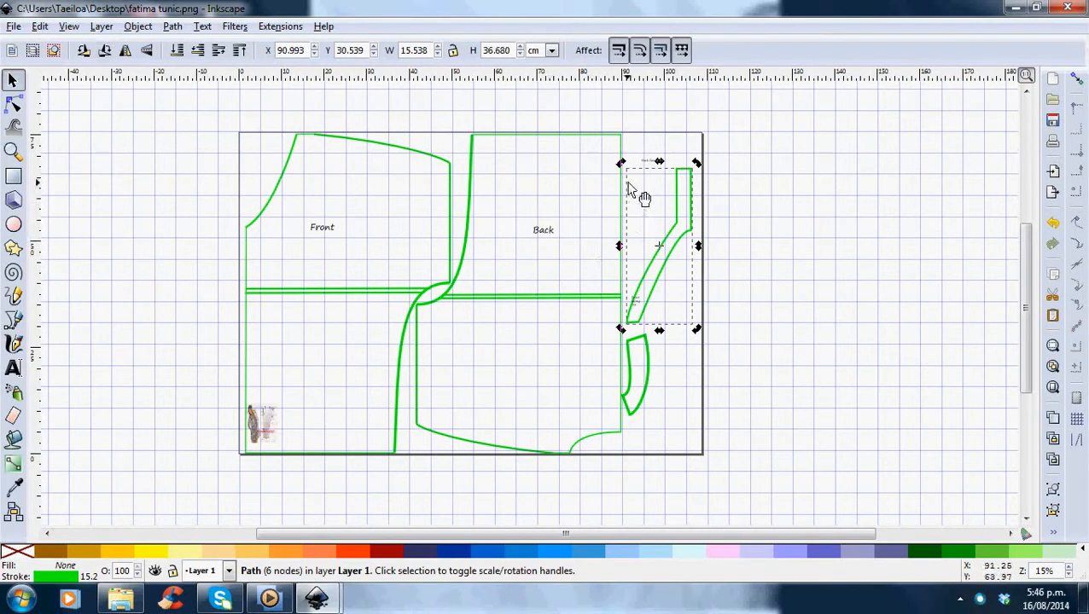
Rotate the narrow piece slightly and shift it left so it sits close to the back panel.
left_click(662, 209)
left_click(691, 205)
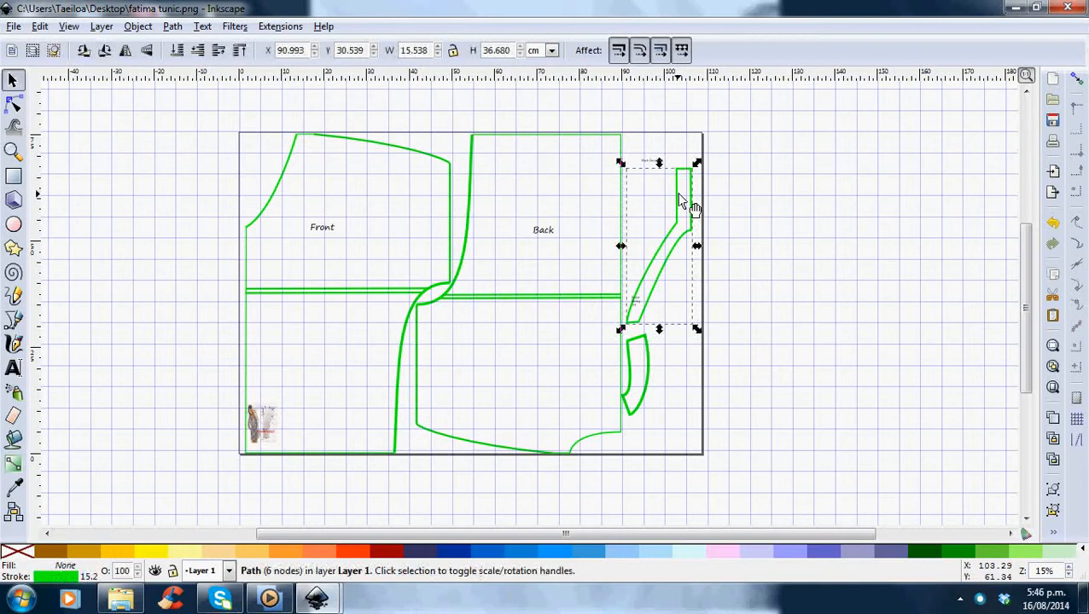
left_click(680, 199)
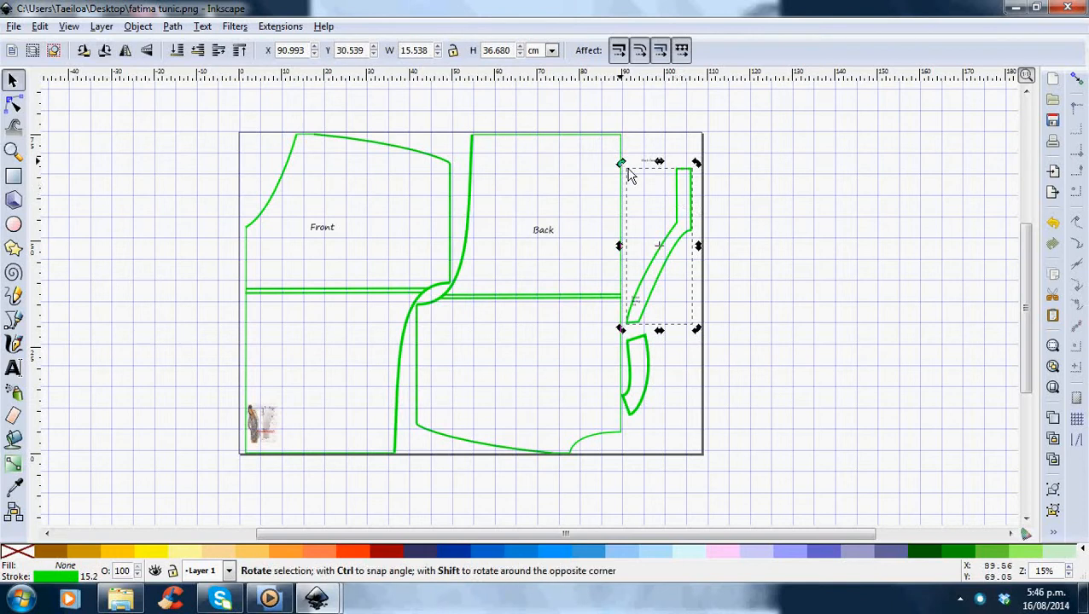
left_click_drag(629, 175, 619, 175)
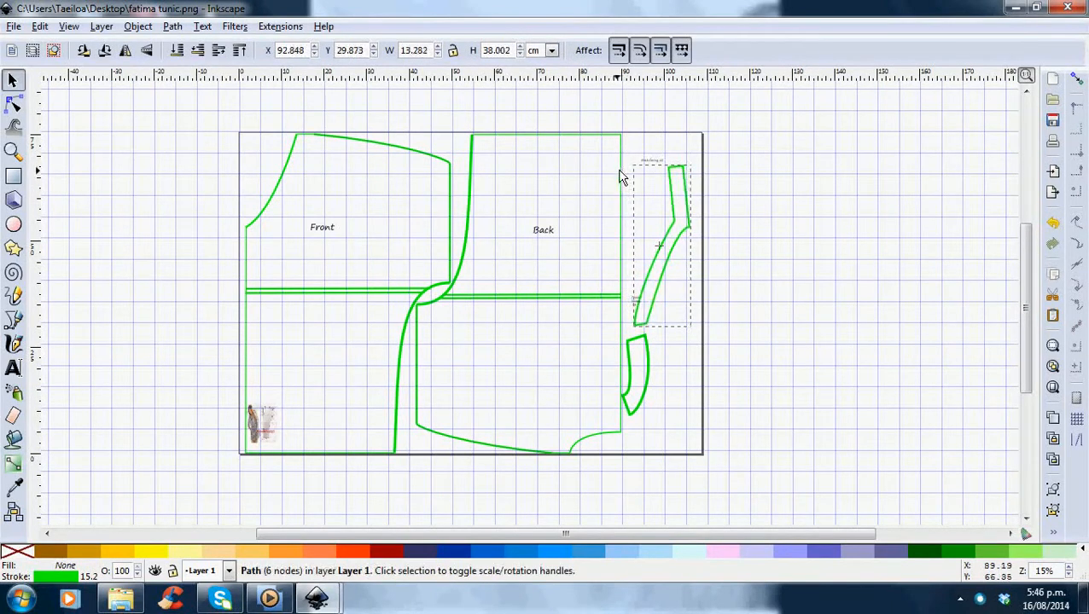
left_click_drag(681, 221, 666, 224)
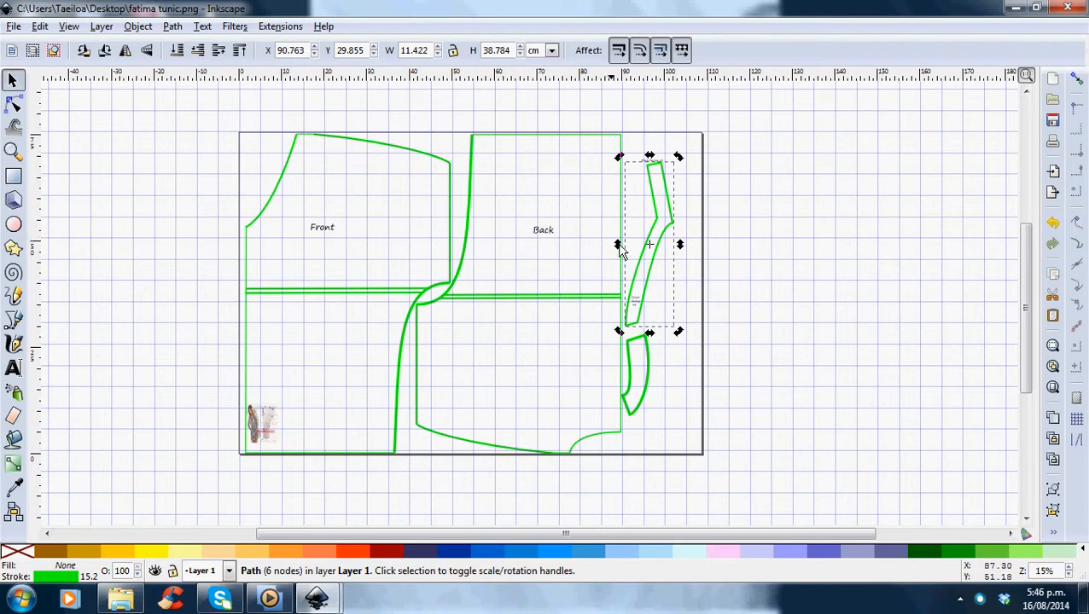
left_click(809, 238)
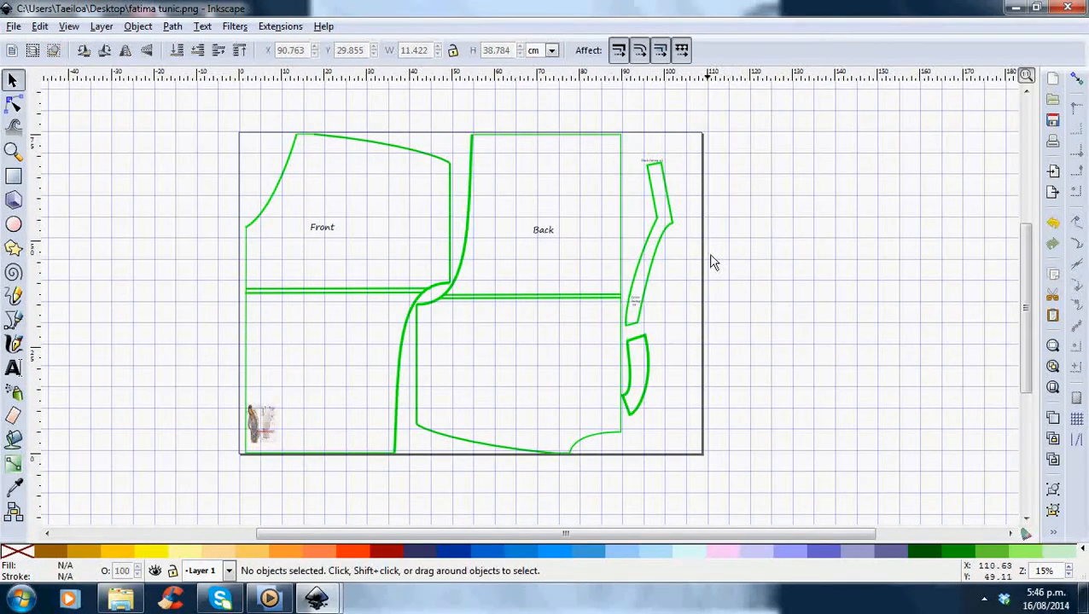
Resize the page to fit the drawing in Document Properties and close the dialog.
left_click(16, 28)
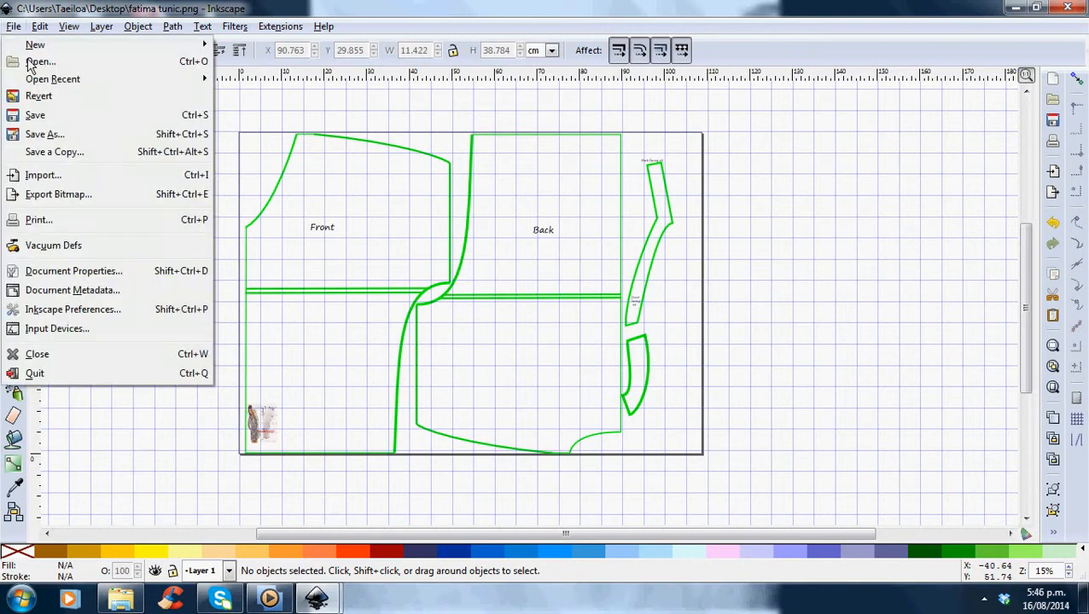
left_click(56, 277)
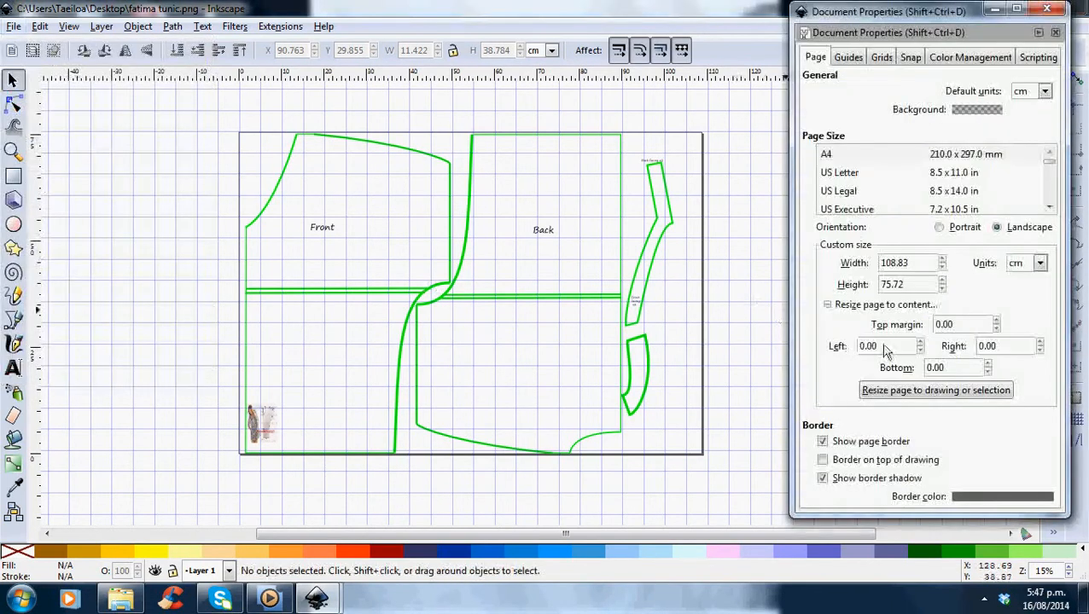
left_click(938, 401)
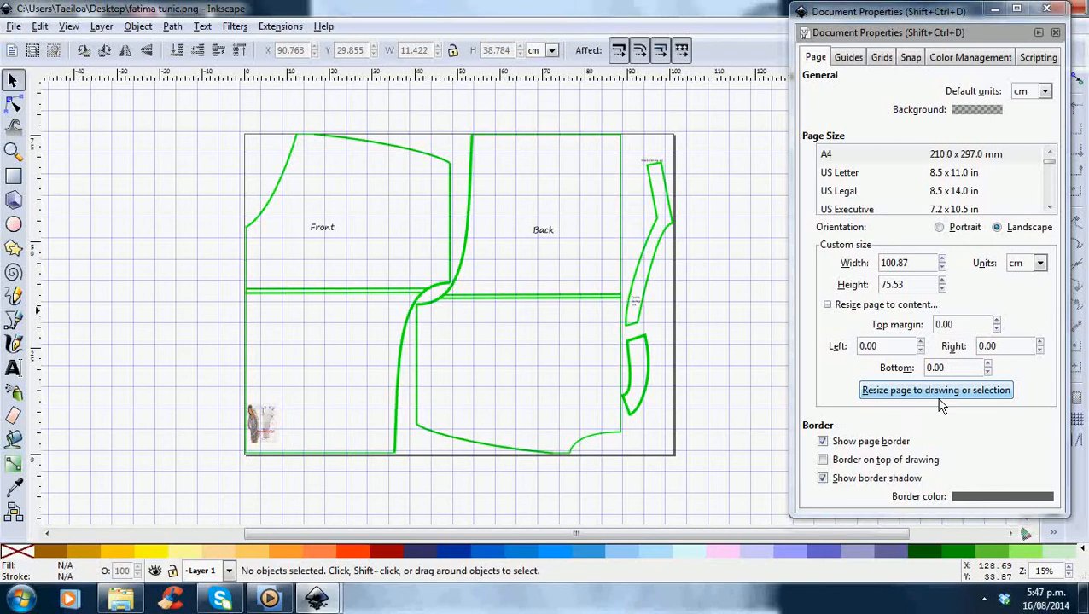
left_click(14, 27)
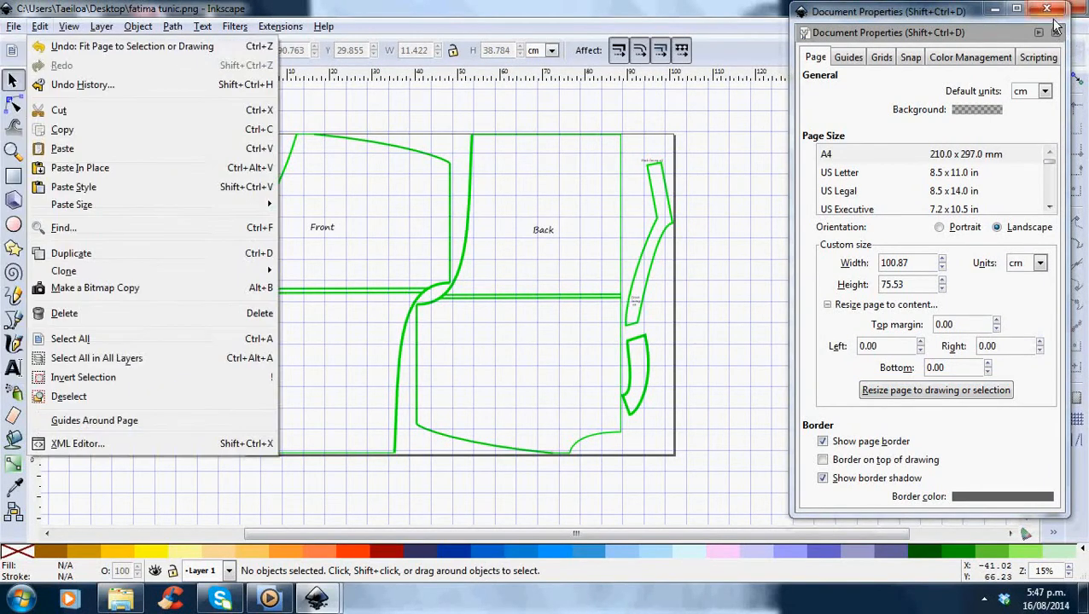
left_click(1048, 11)
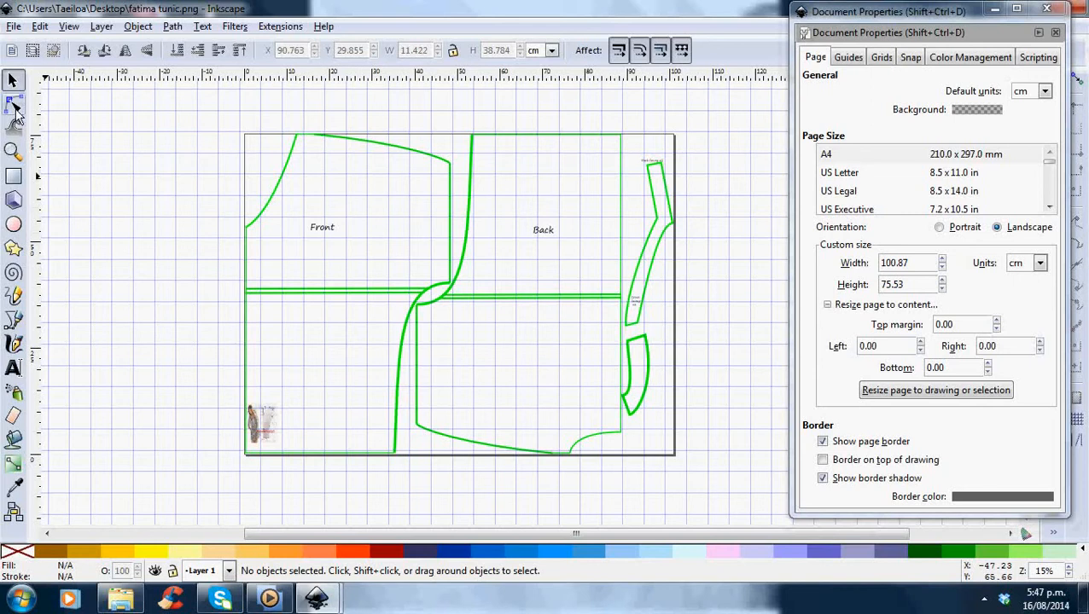
left_click(1049, 10)
Save the drawing as a Cairo PNG named fatima tunic, replacing the existing file.
left_click(14, 26)
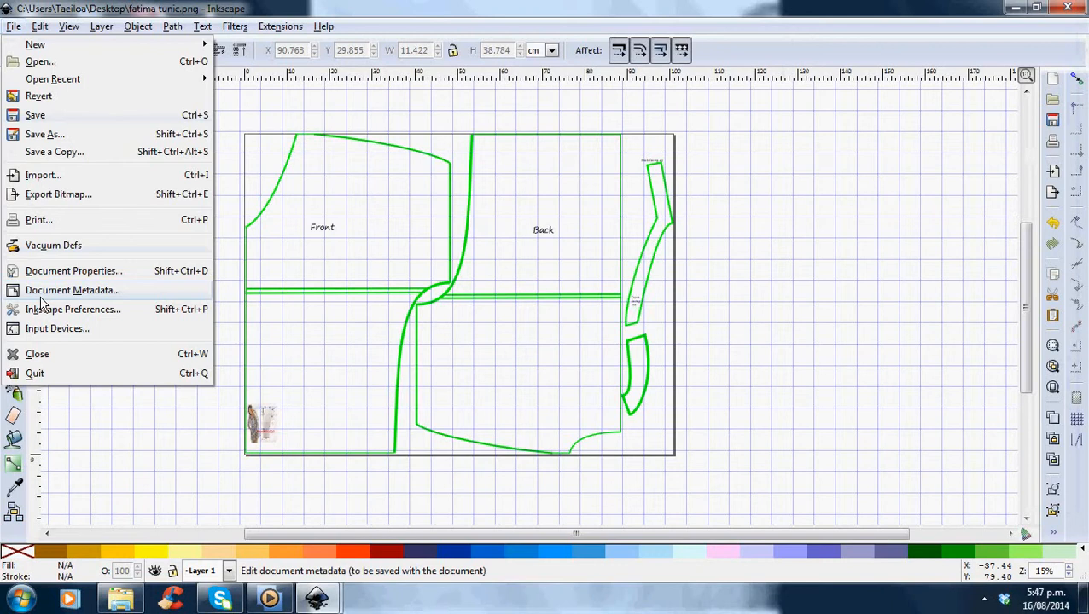
left_click(44, 145)
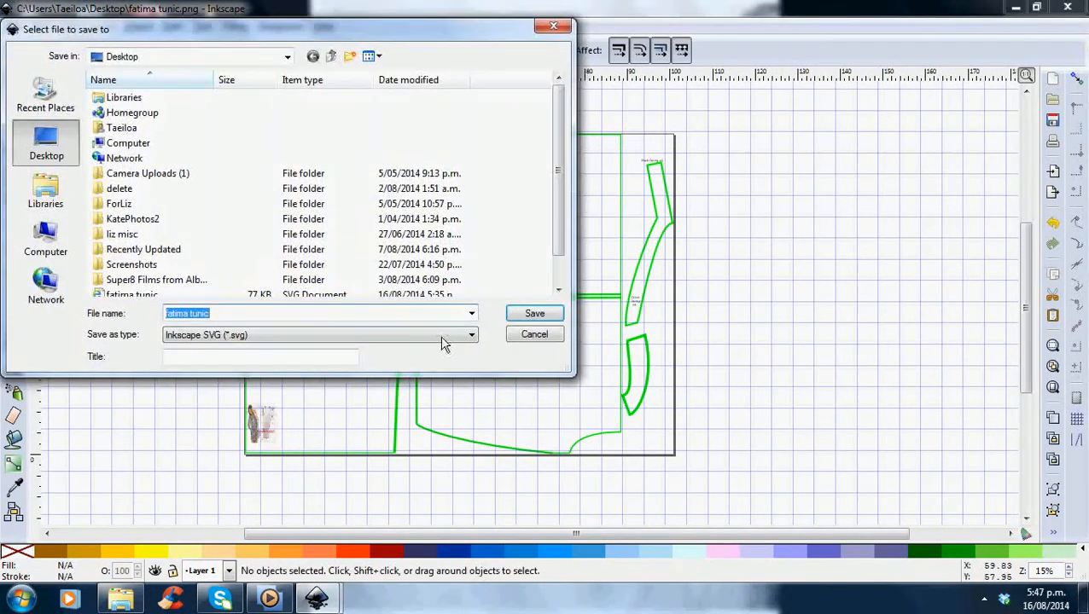
left_click(478, 341)
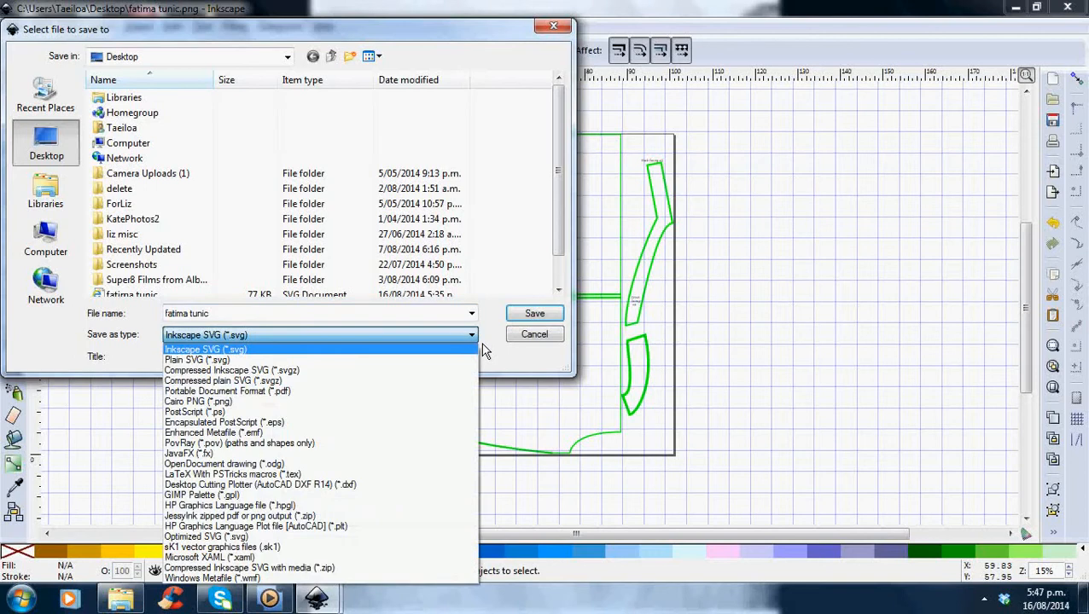
left_click(358, 410)
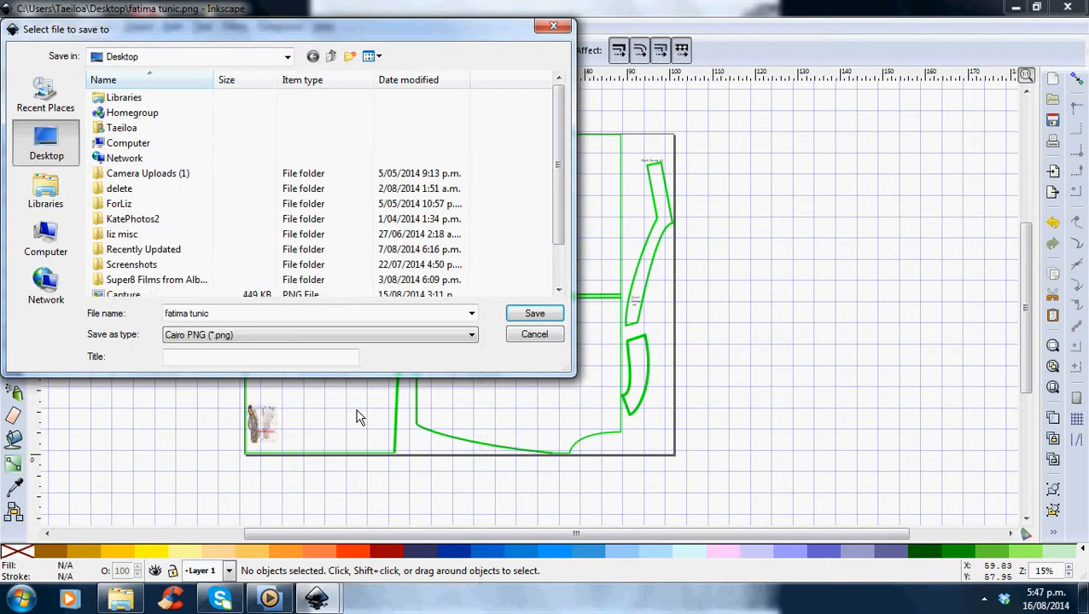
left_click(534, 317)
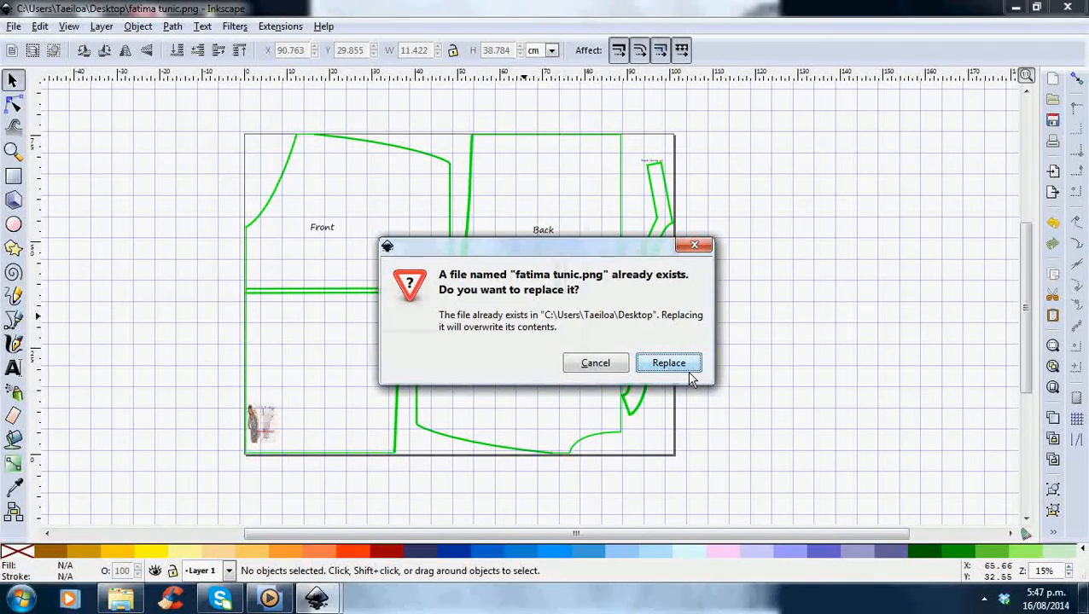
left_click(668, 364)
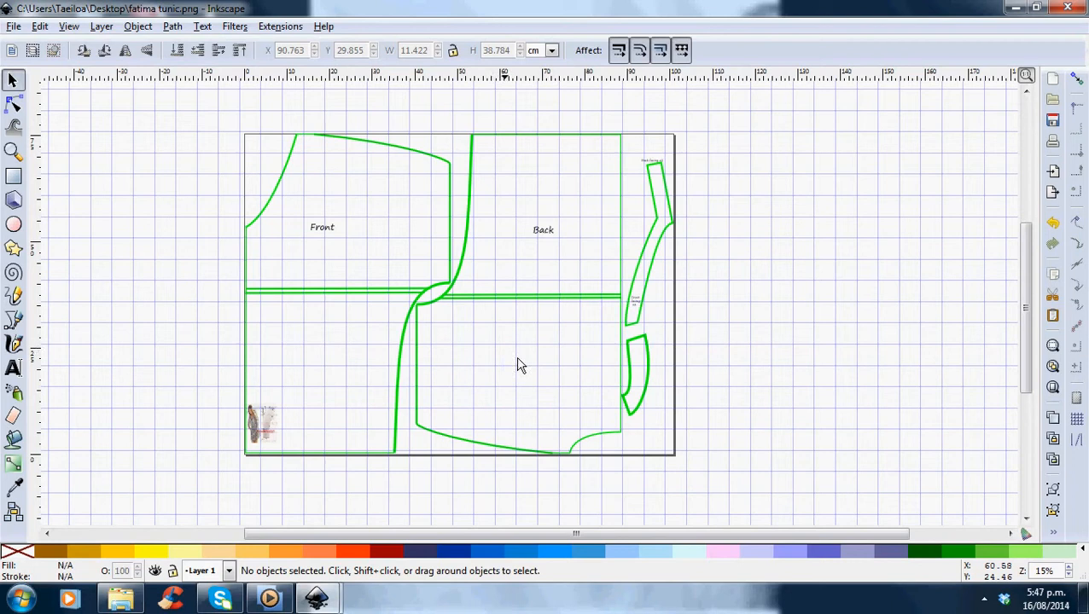
Move the two small text labels off the page to the right of the drawing.
left_click(654, 165)
left_click_drag(653, 167, 876, 200)
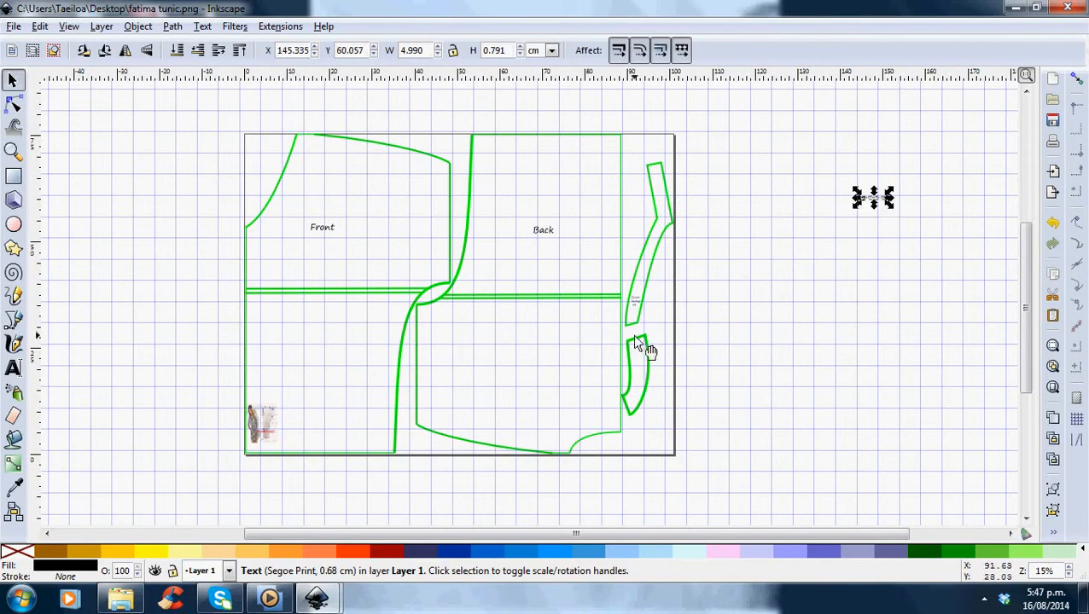
left_click_drag(632, 299, 893, 225)
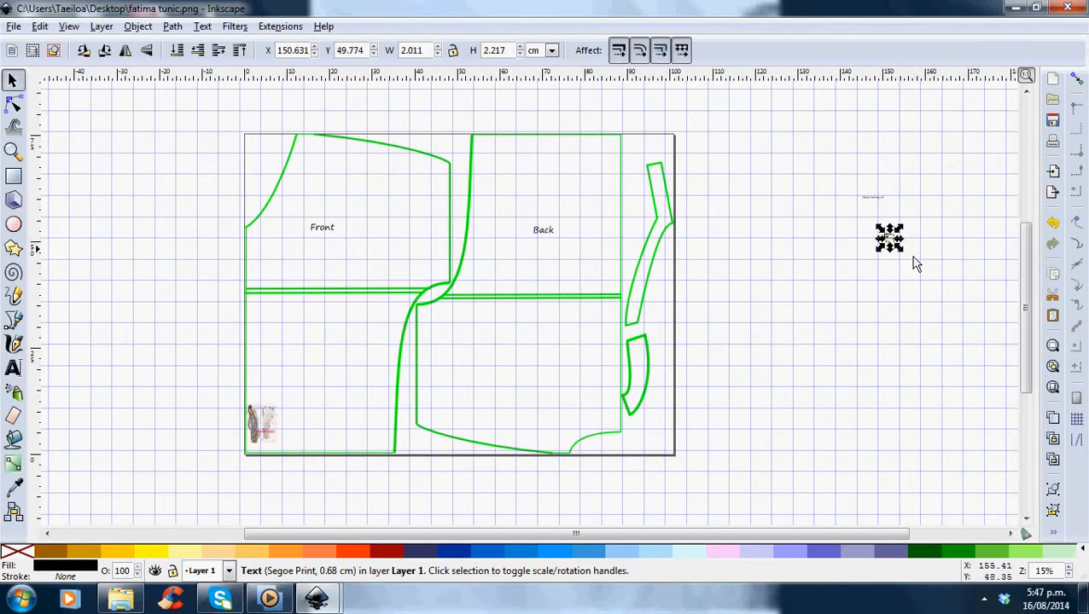
left_click(13, 27)
left_click(305, 122)
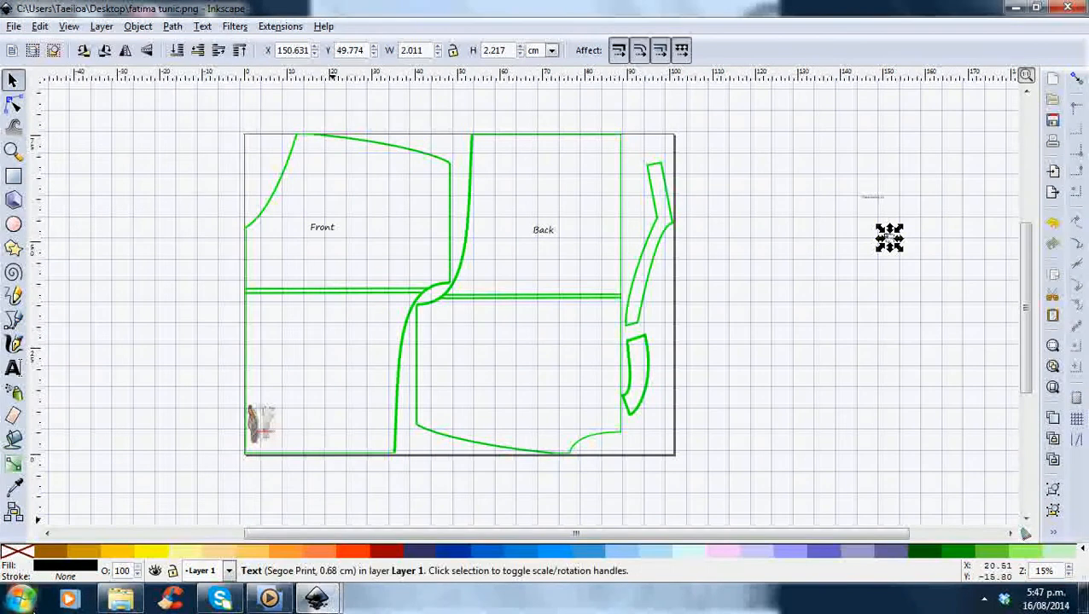
Launch PosteRazor from the Start menu's program list.
left_click(26, 602)
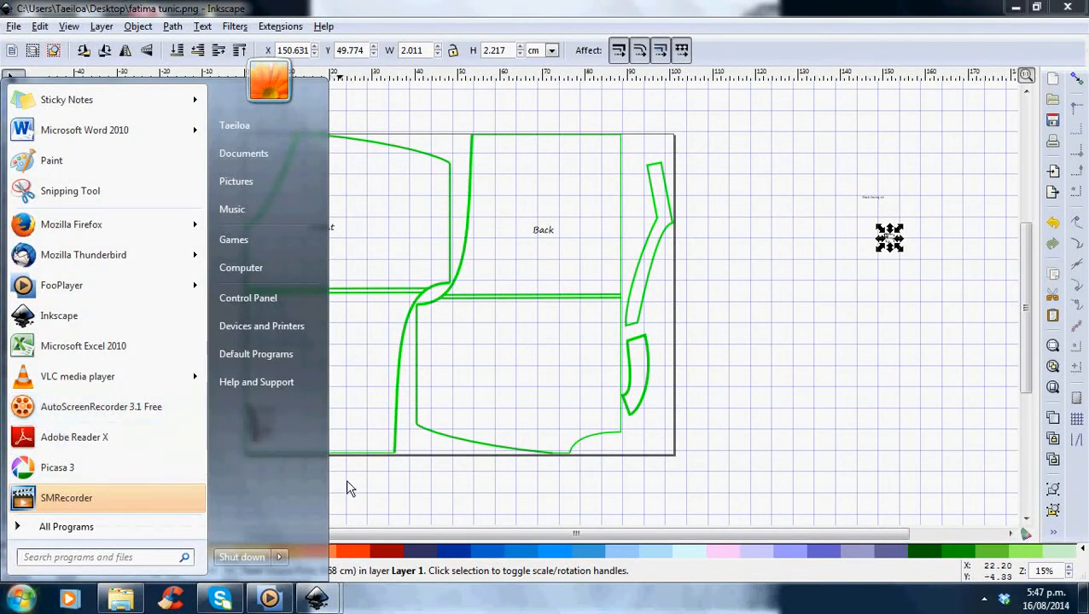
left_click(38, 527)
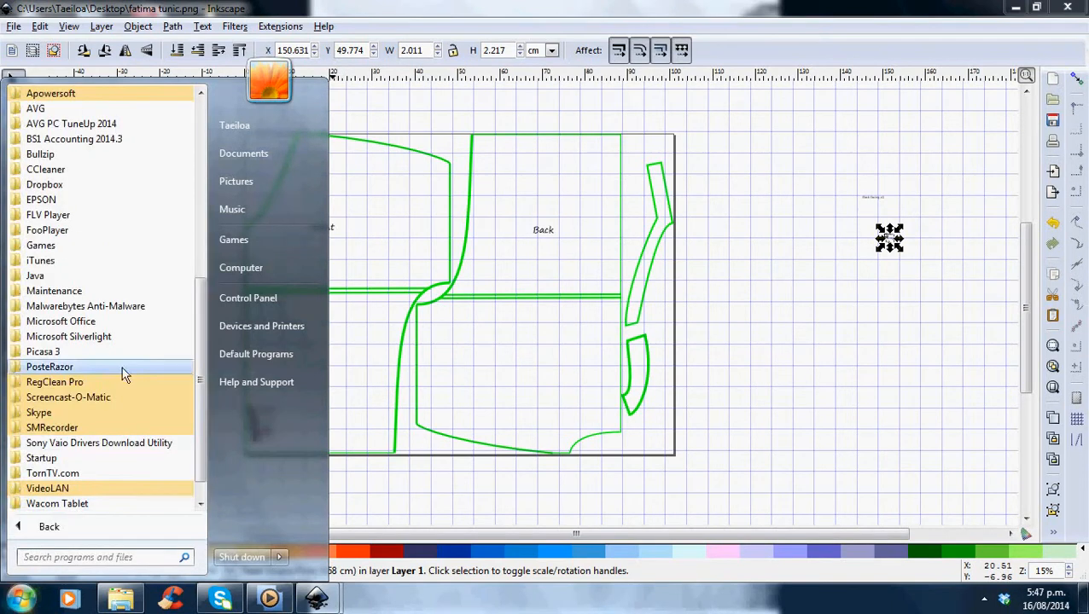
left_click(89, 376)
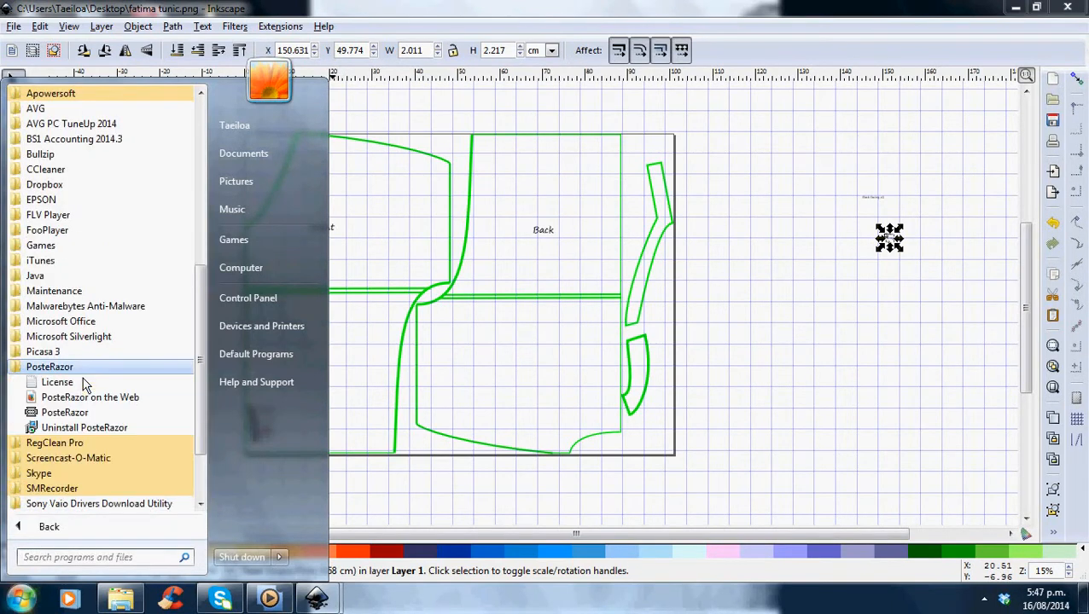
left_click(80, 413)
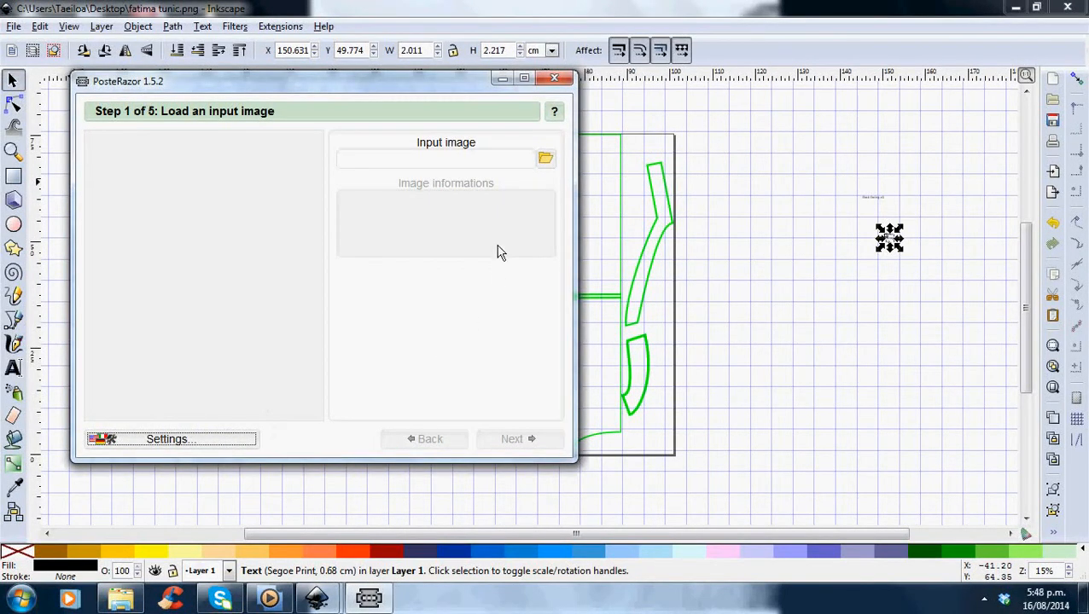
Load the fatima tunic PNG from the Desktop as the input image.
left_click(546, 159)
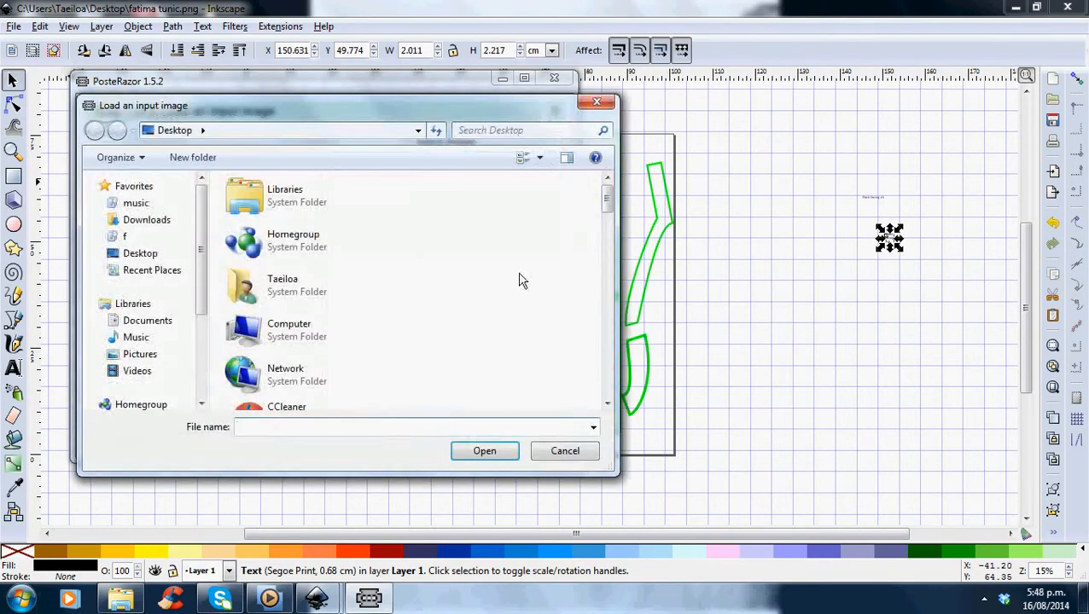
left_click_drag(606, 205, 629, 352)
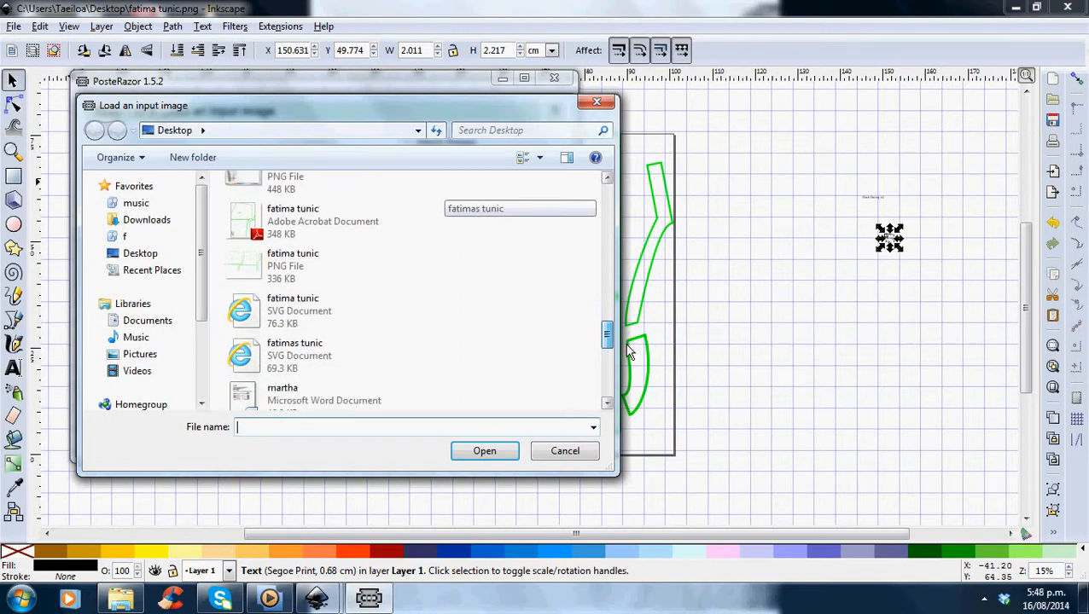
left_click(298, 282)
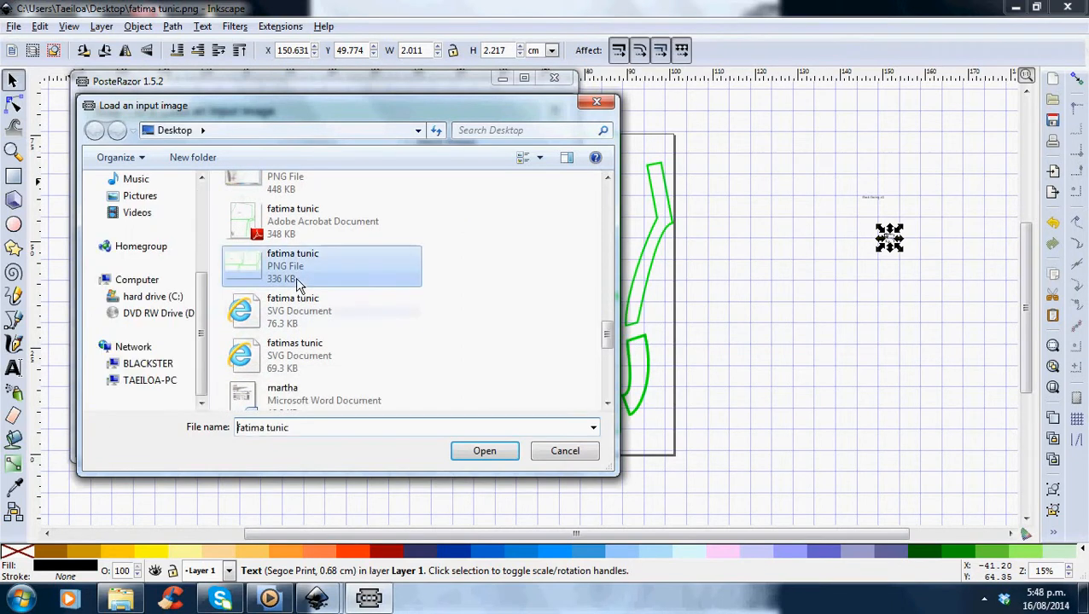
left_click(498, 455)
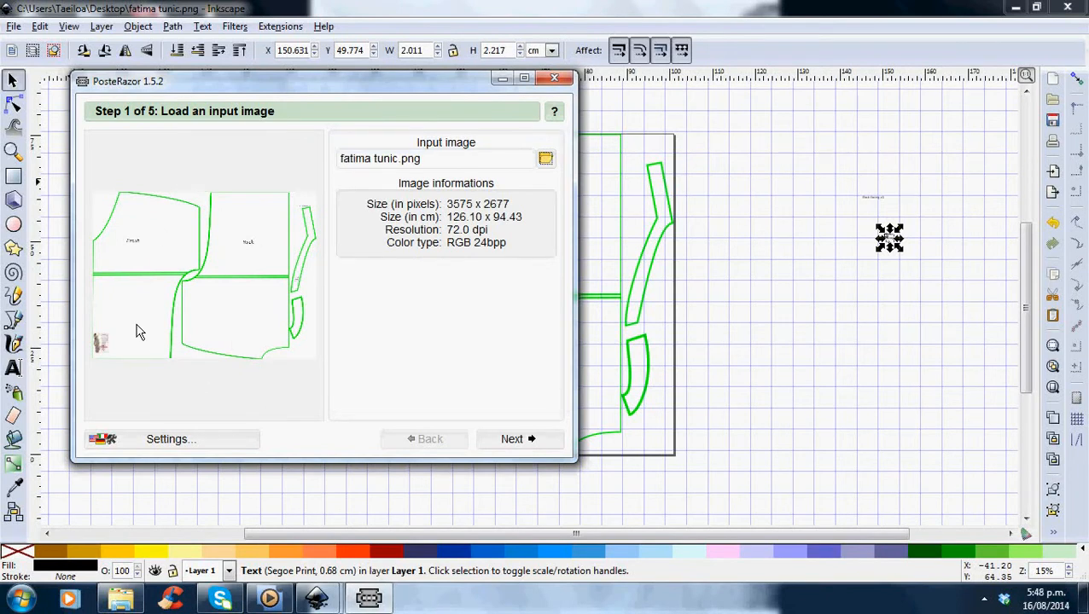
Proceed to the paper format step and choose DIN A4 paper.
left_click(512, 442)
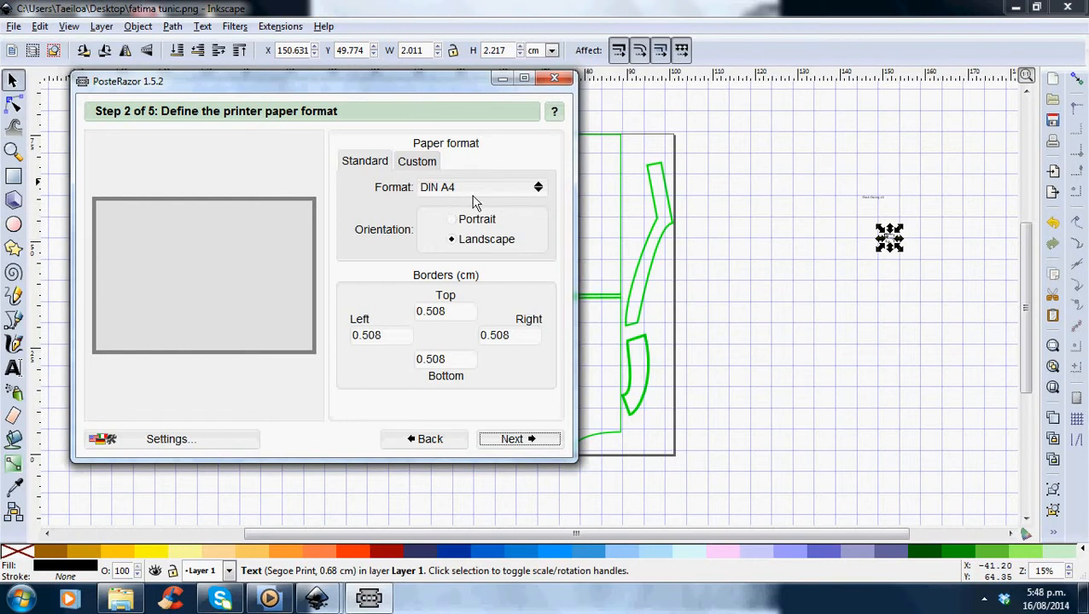
left_click(545, 193)
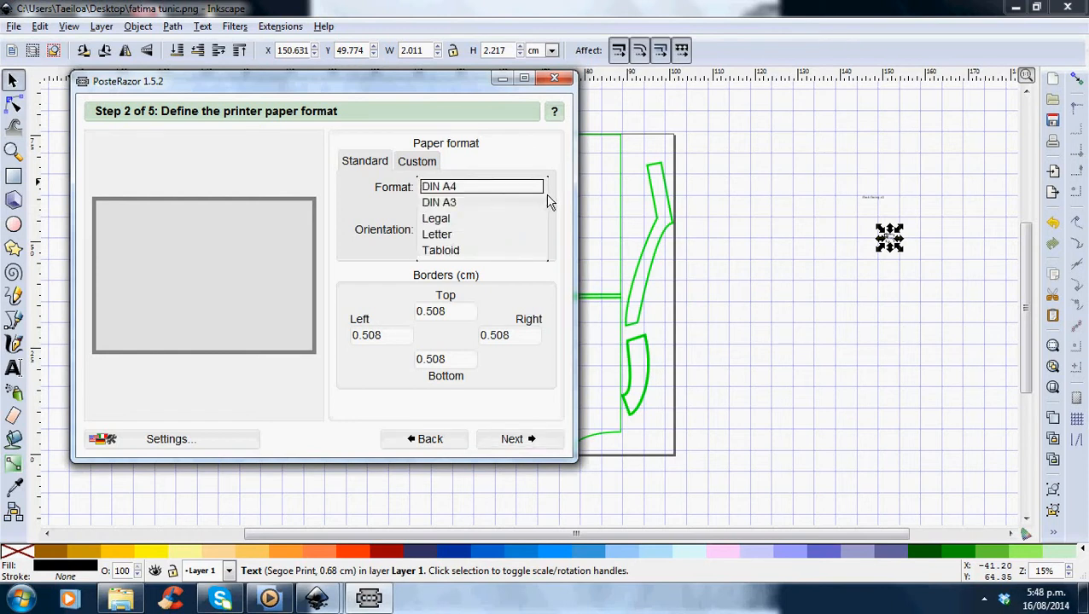
left_click(486, 191)
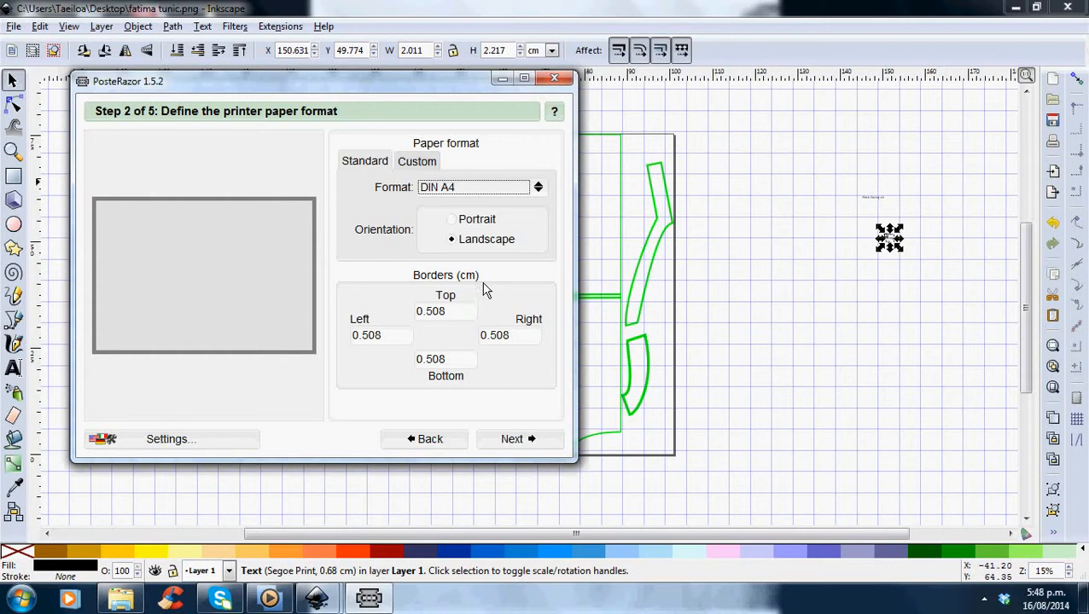
Check the program settings and advance through the overlap step to the final poster size step.
left_click(199, 446)
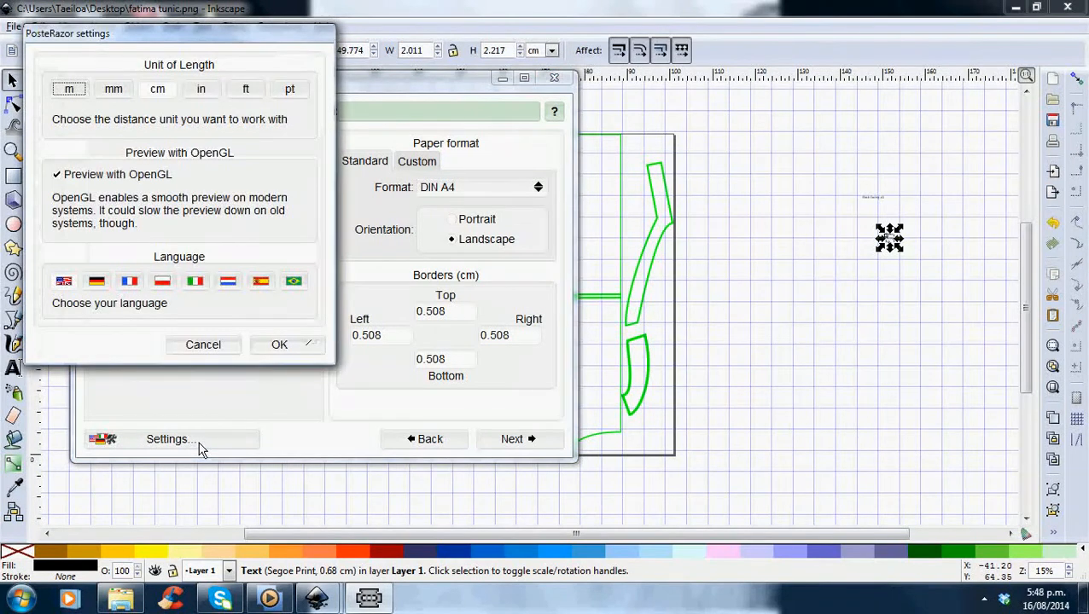
left_click(276, 348)
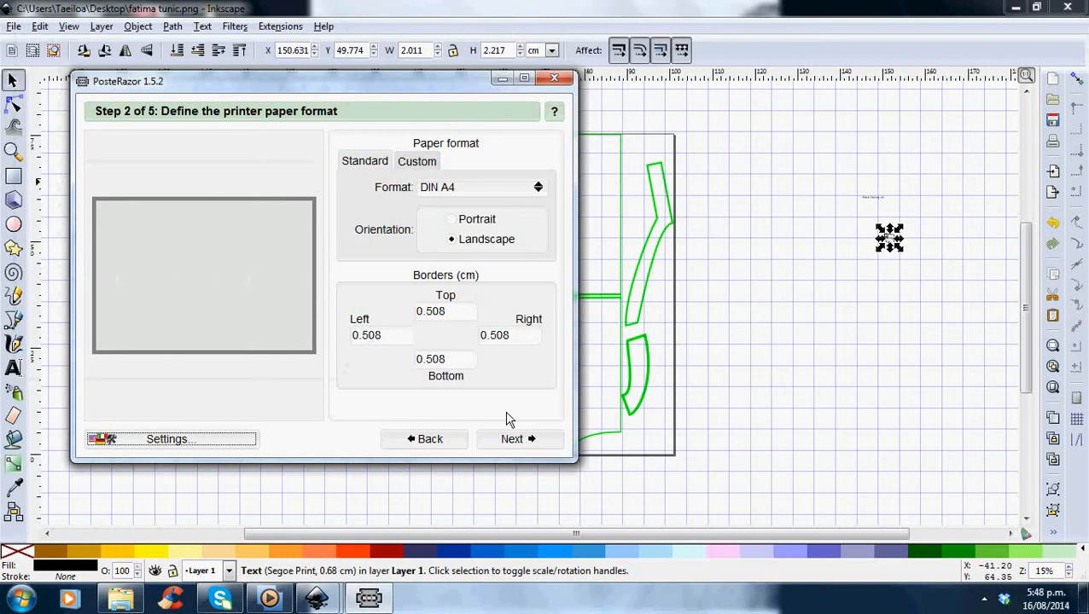
left_click(513, 439)
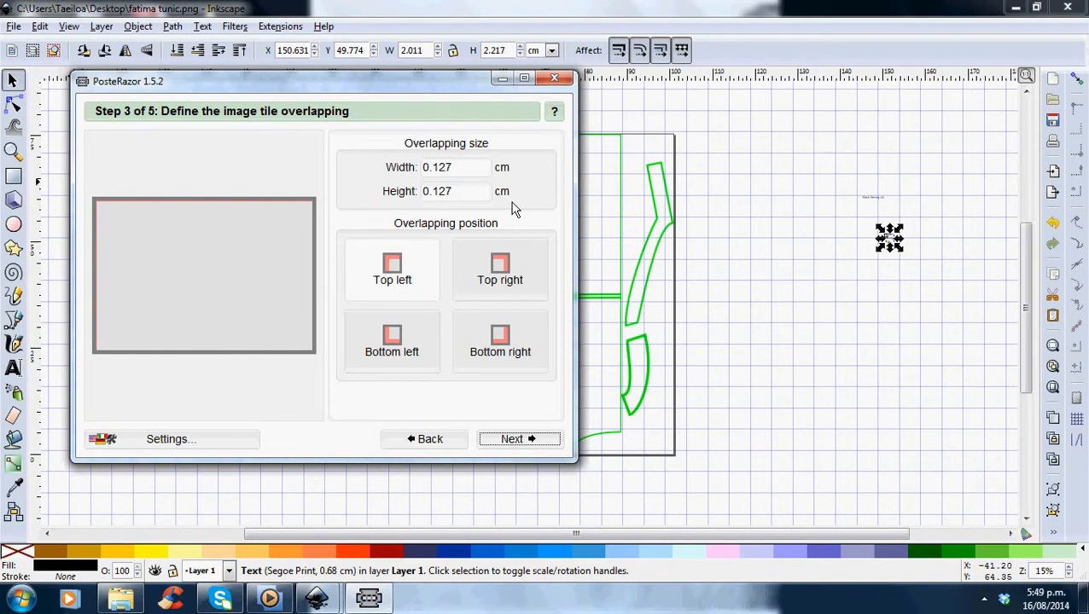
left_click(522, 440)
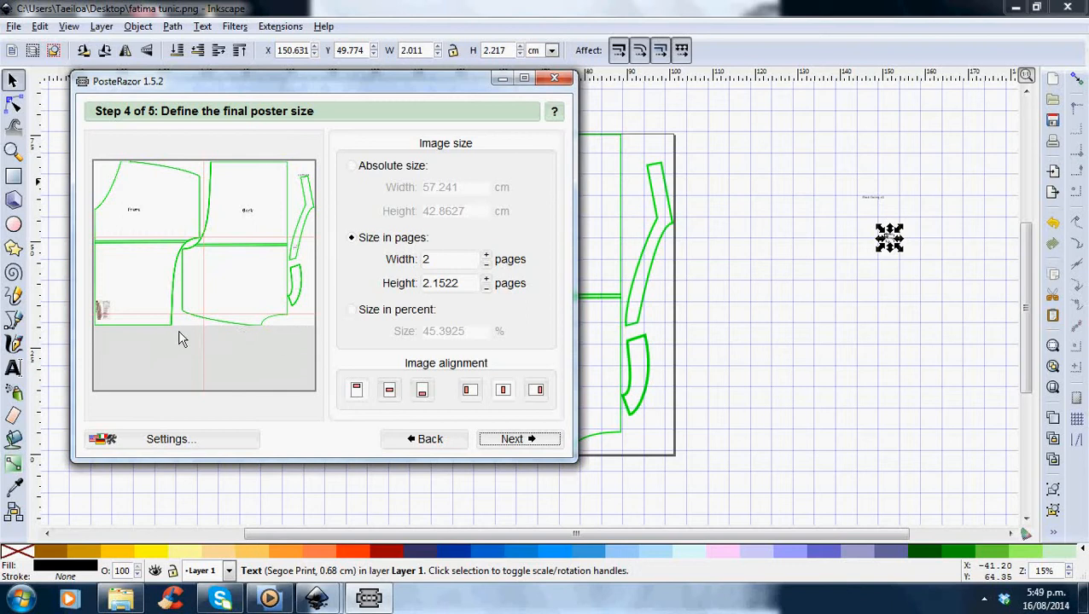
Return to the paper format step and switch the A4 page orientation to Portrait.
left_click(439, 444)
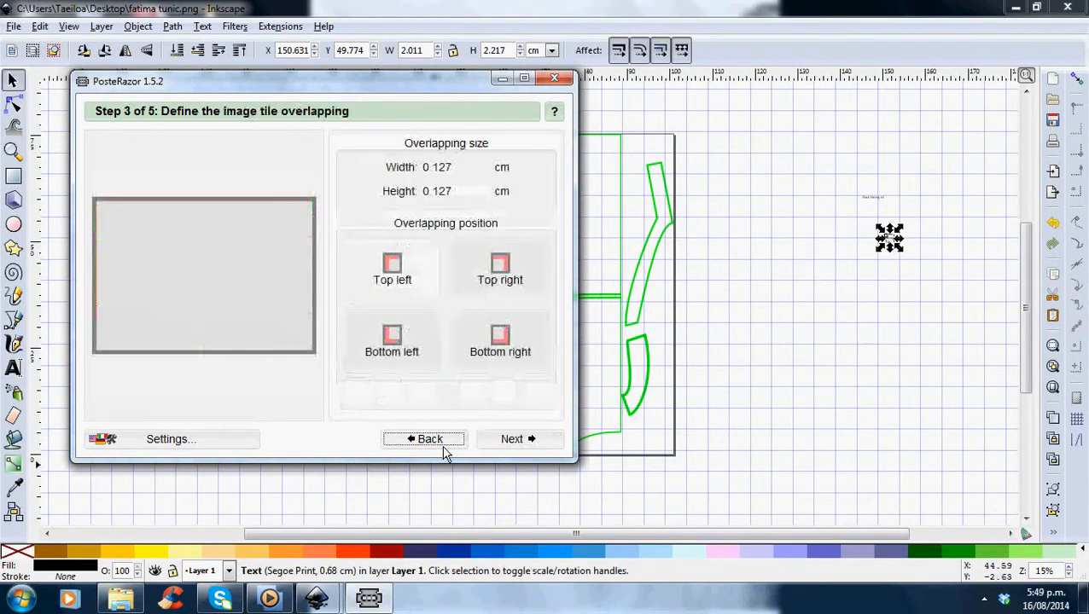
left_click(443, 451)
left_click(443, 451)
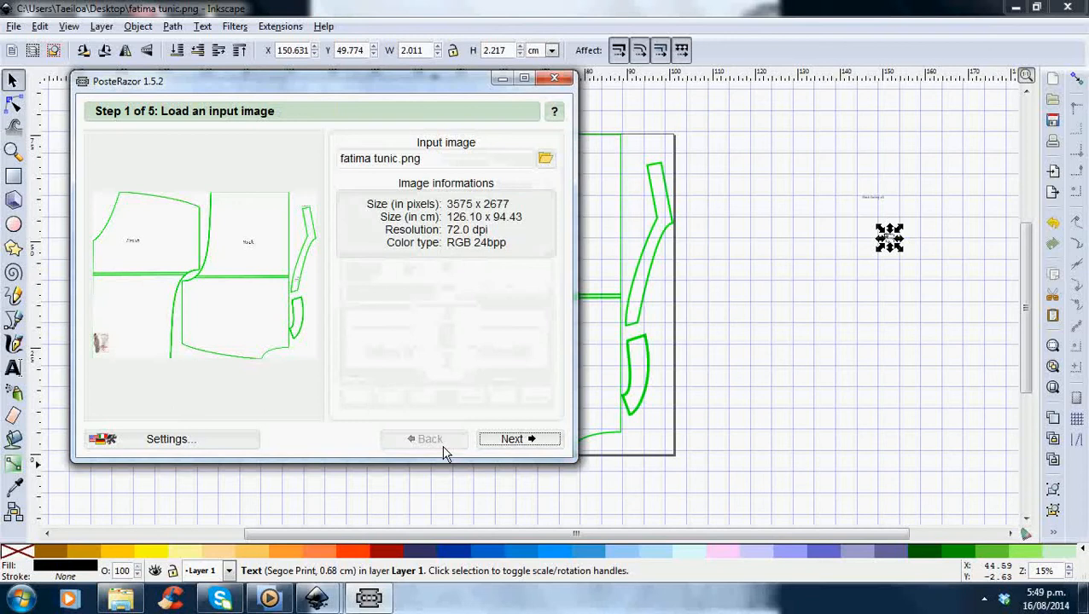
left_click(518, 444)
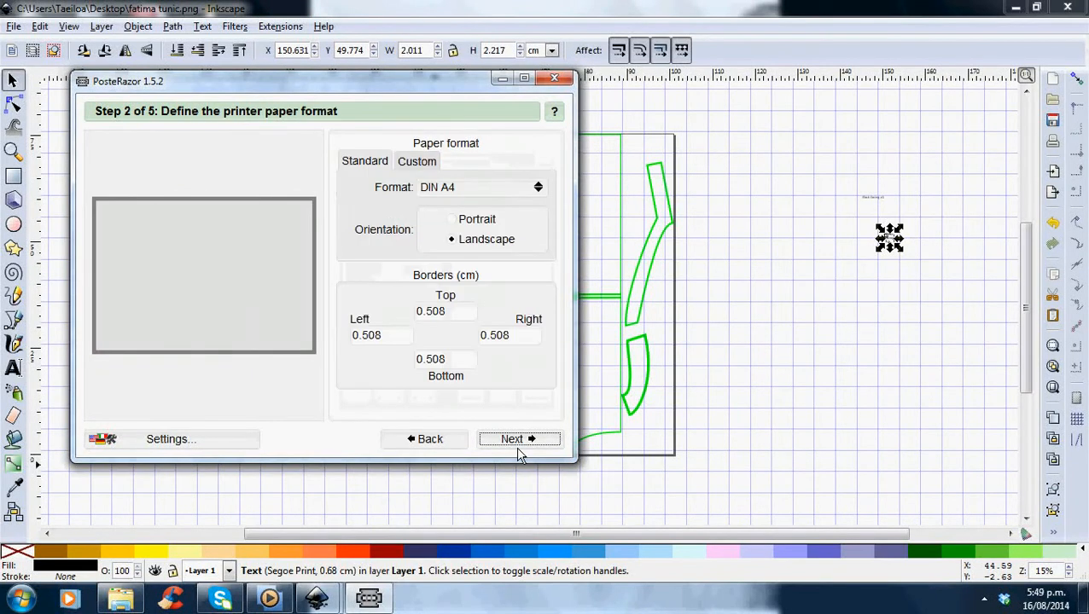
left_click(465, 224)
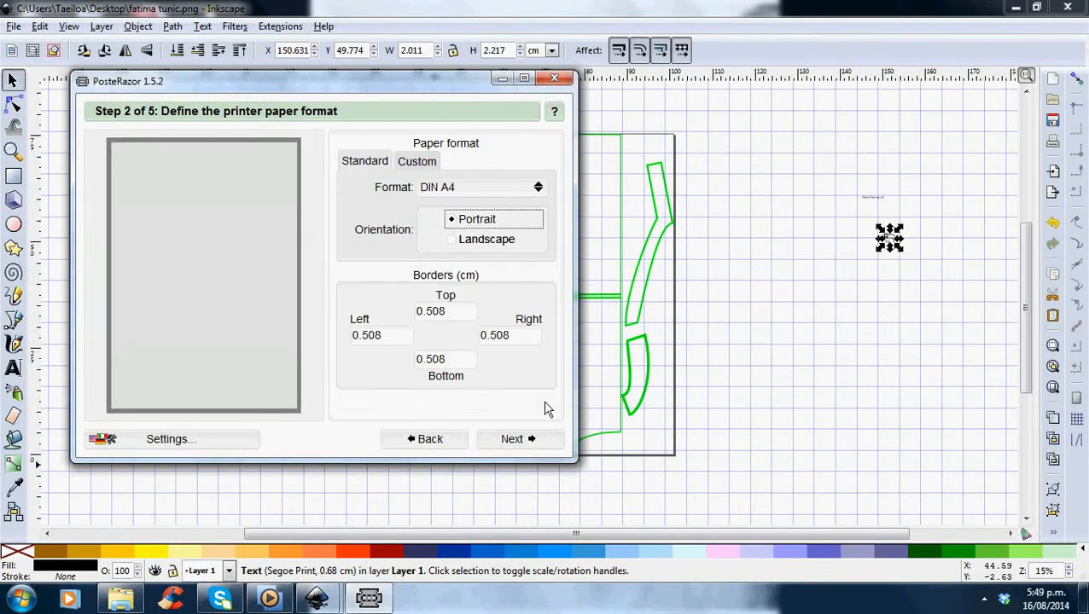
Advance to the poster size step to review the portrait layout, and return to the paper format step.
left_click(521, 450)
left_click(523, 448)
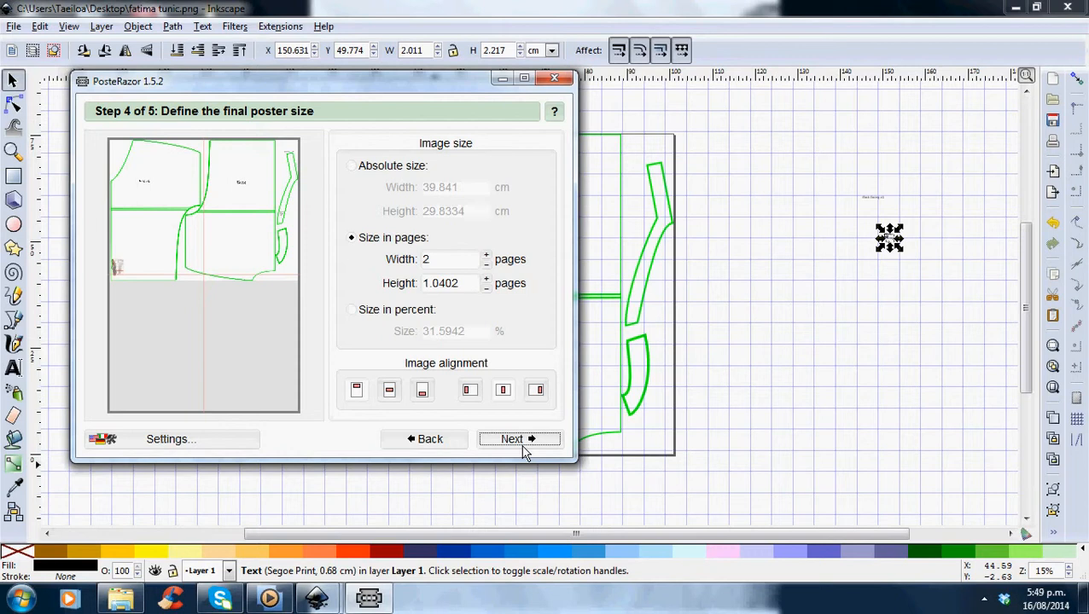
left_click(443, 446)
left_click(443, 445)
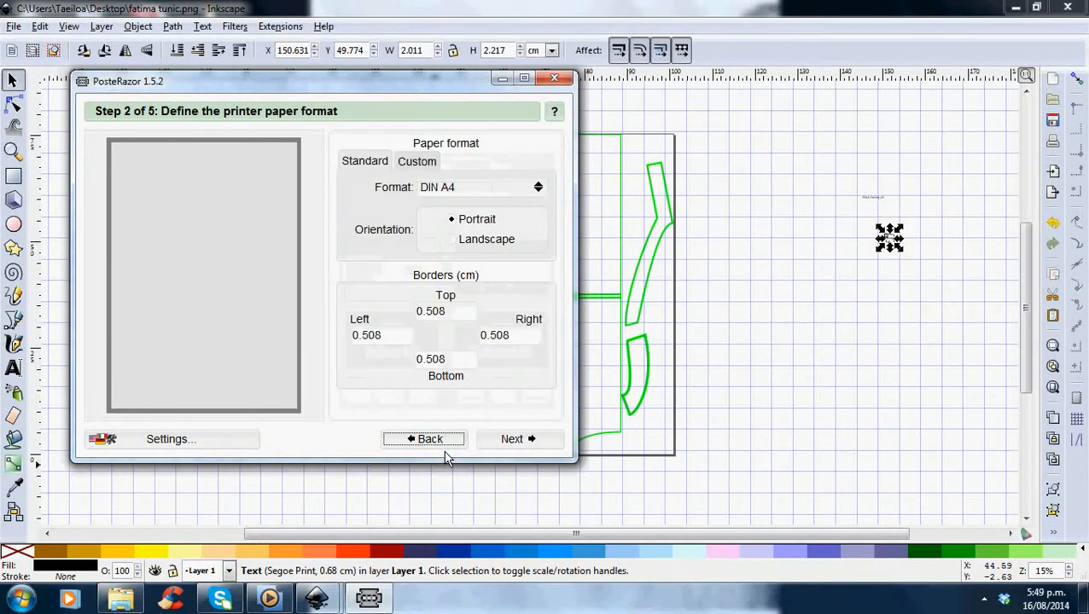
left_click(443, 445)
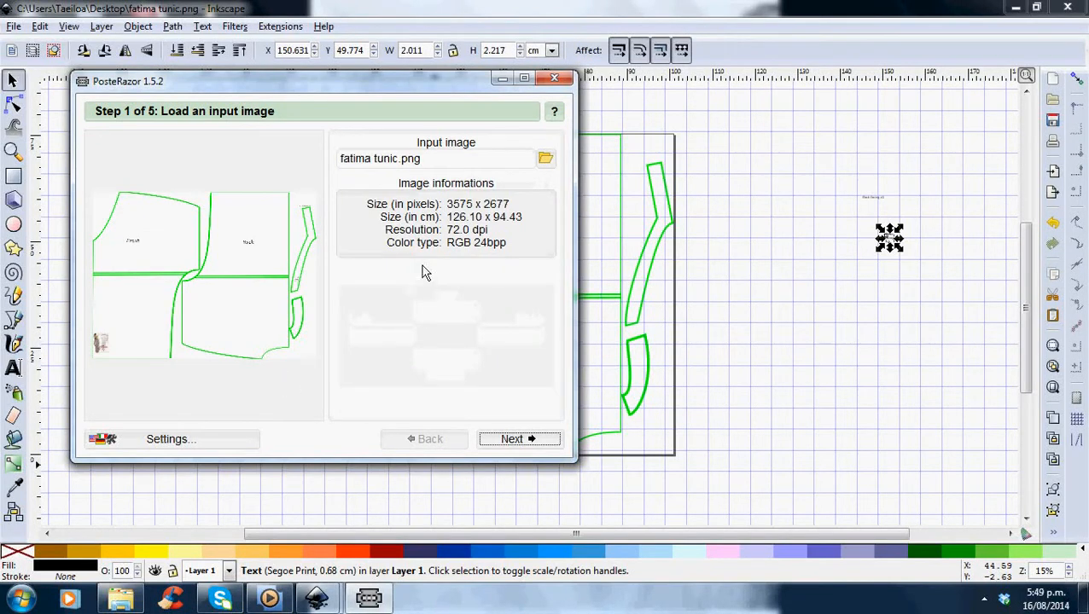
left_click(521, 443)
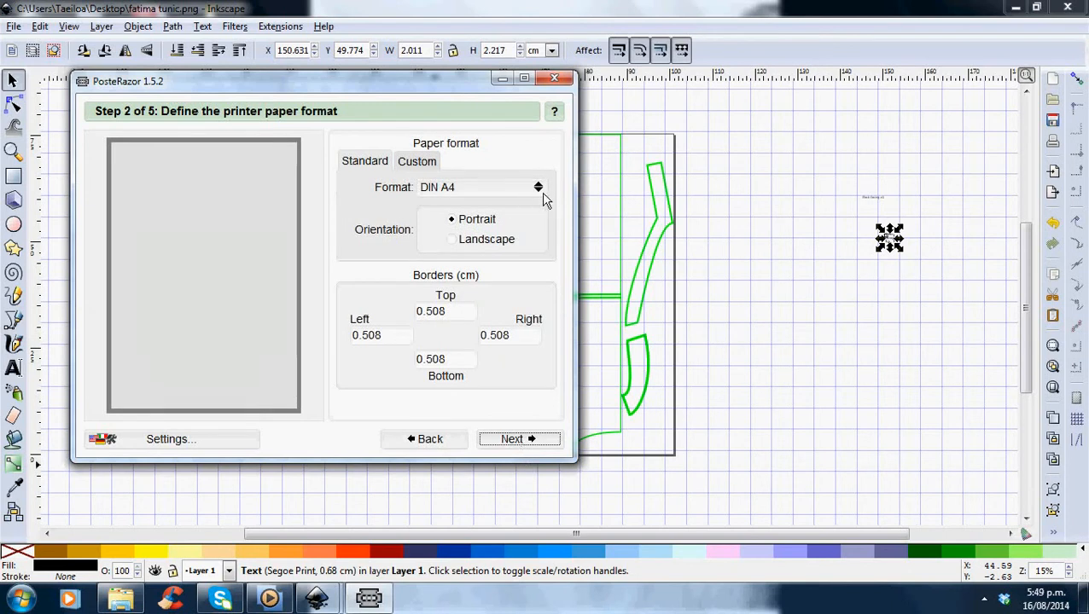
left_click(457, 191)
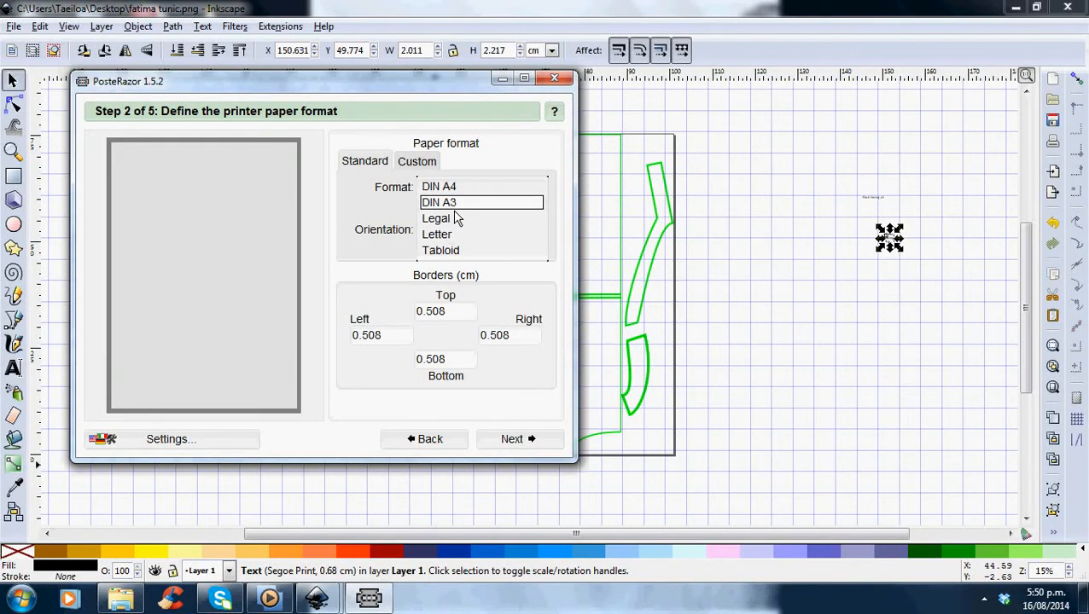
left_click(457, 203)
left_click(458, 189)
left_click(459, 172)
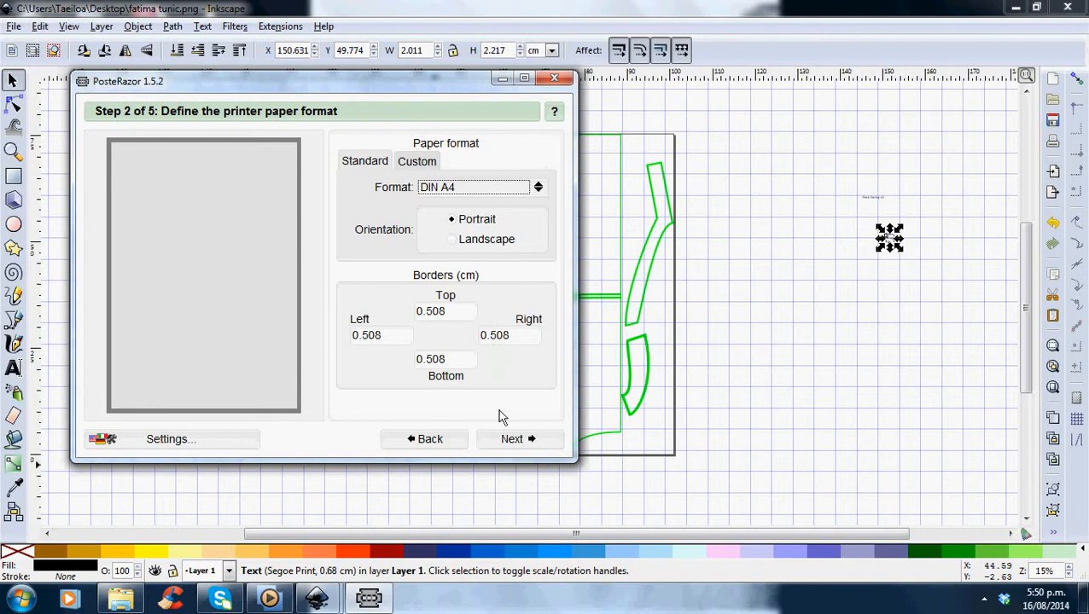
Advance through the overlap and poster size steps to the save the poster step.
left_click(512, 439)
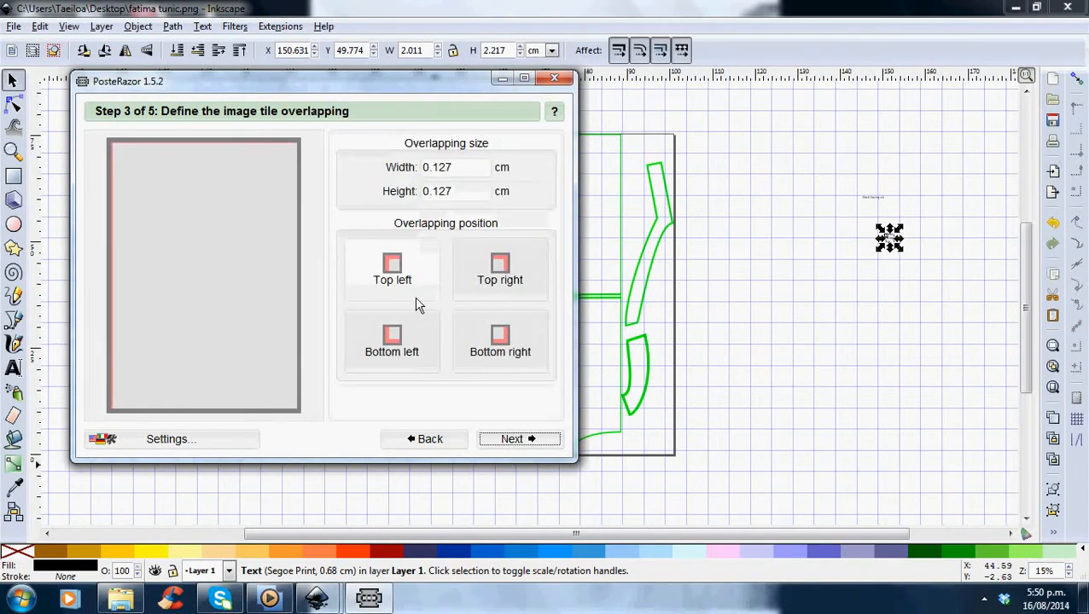
left_click(499, 442)
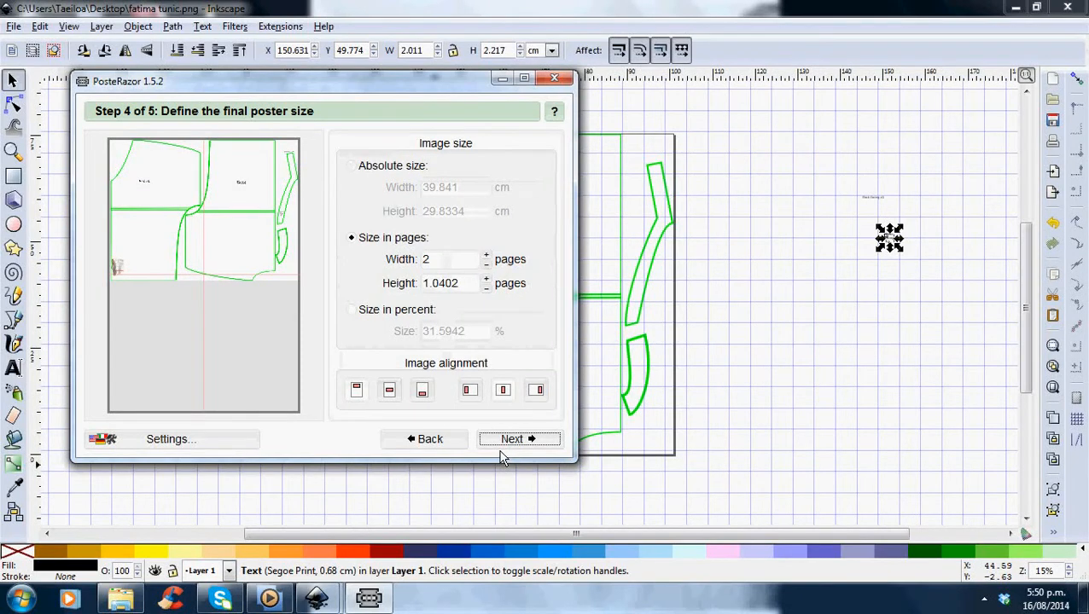
left_click(985, 600)
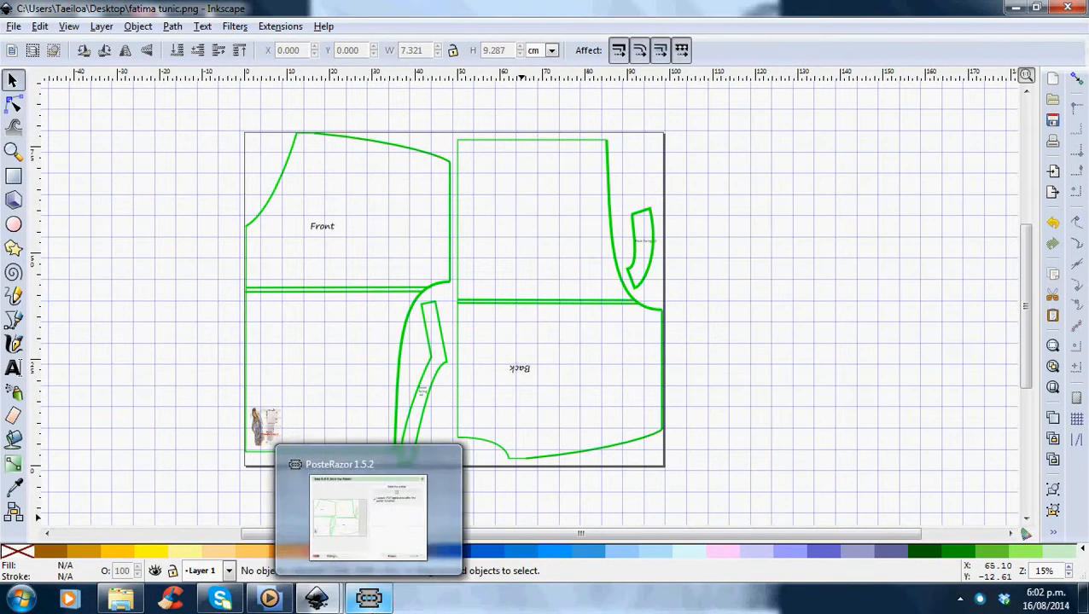
left_click(369, 598)
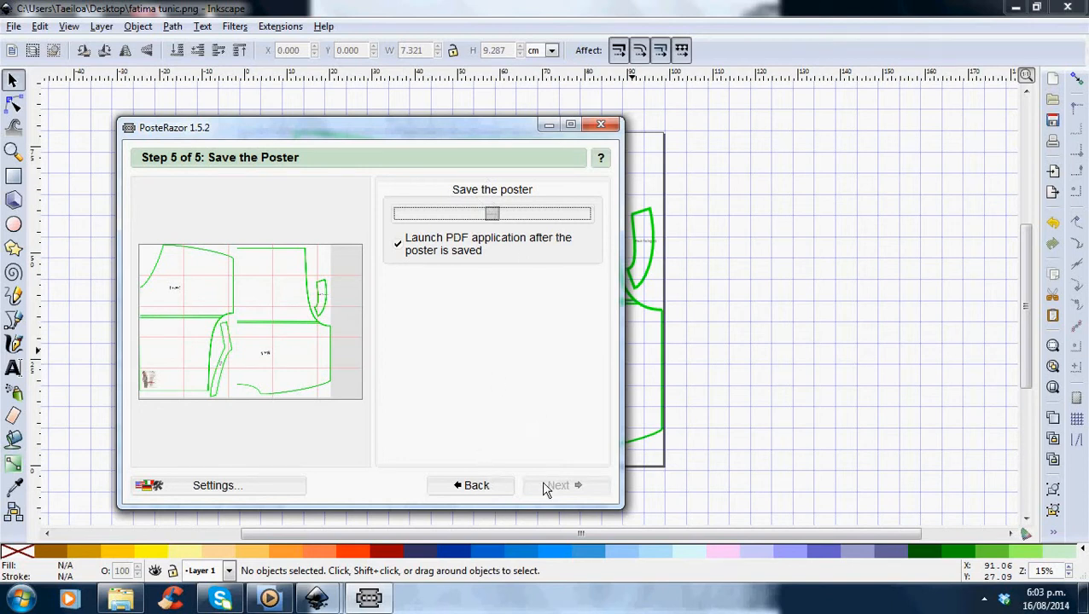
left_click(603, 127)
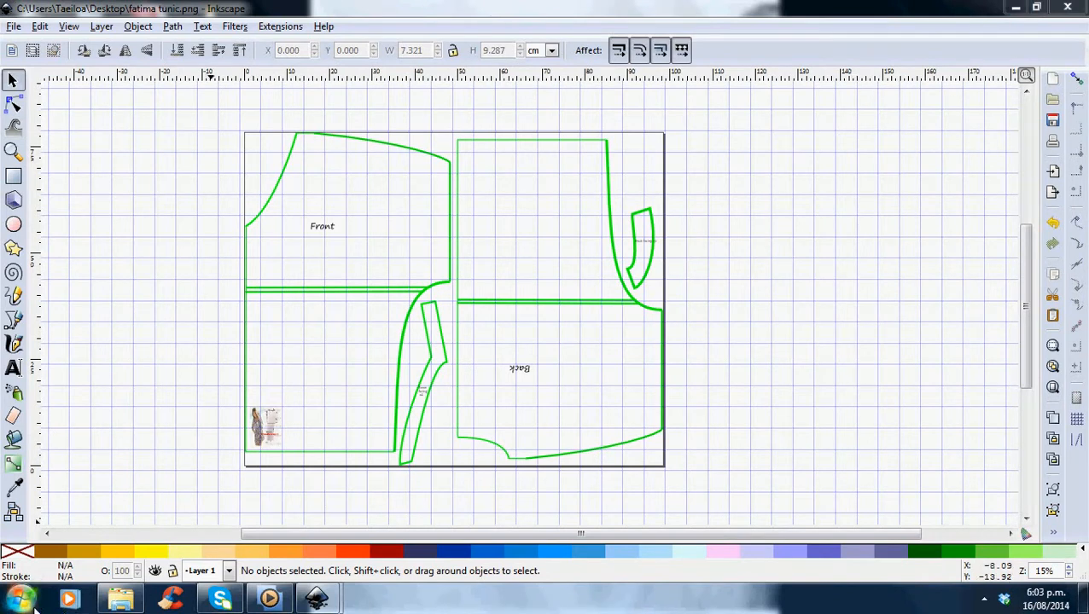
left_click(119, 598)
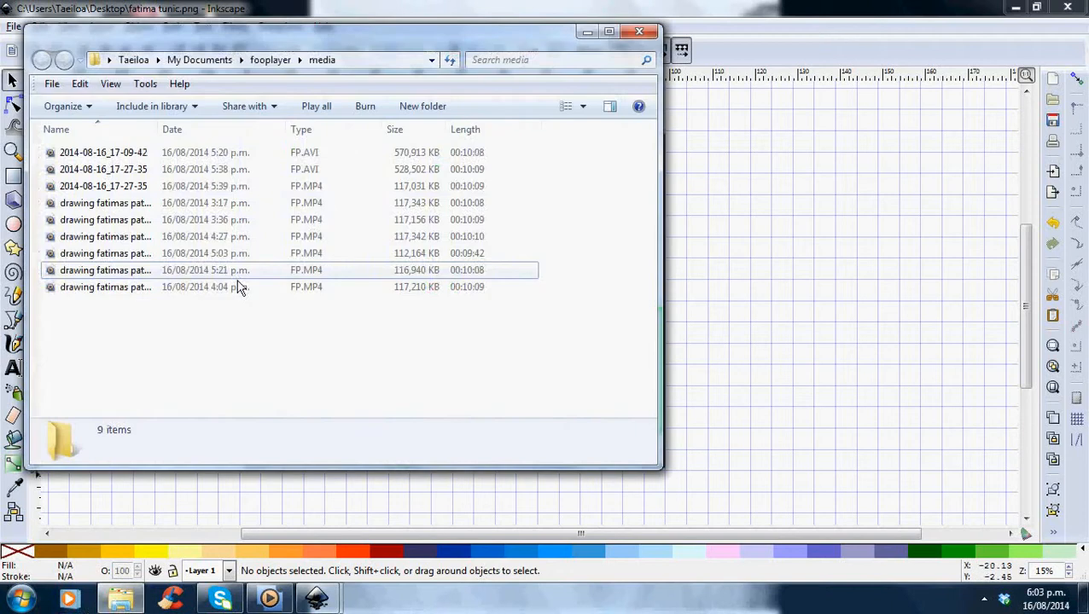
left_click(642, 33)
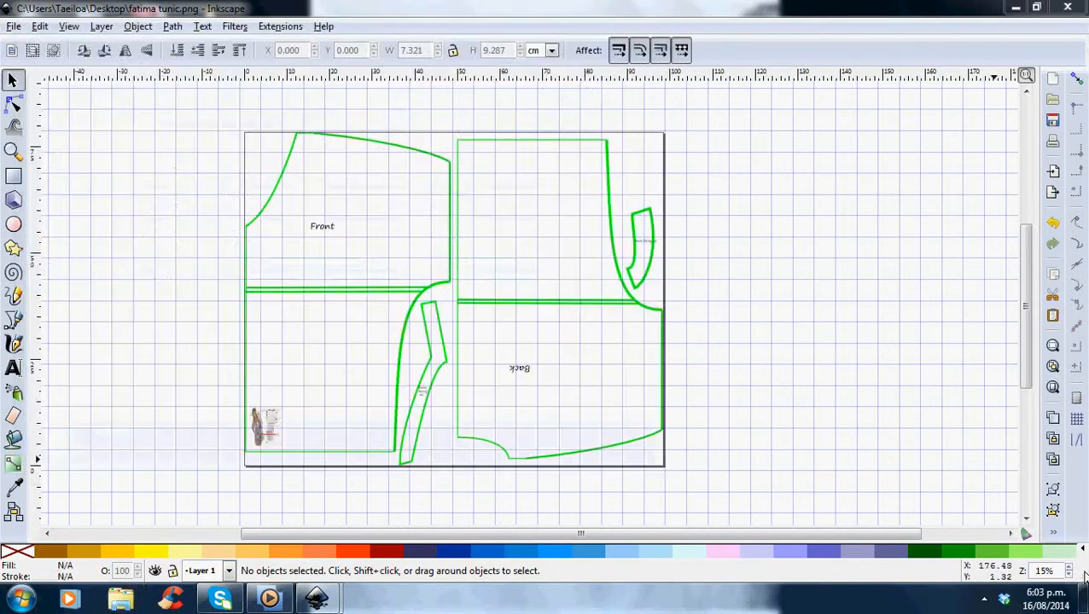
left_click(984, 598)
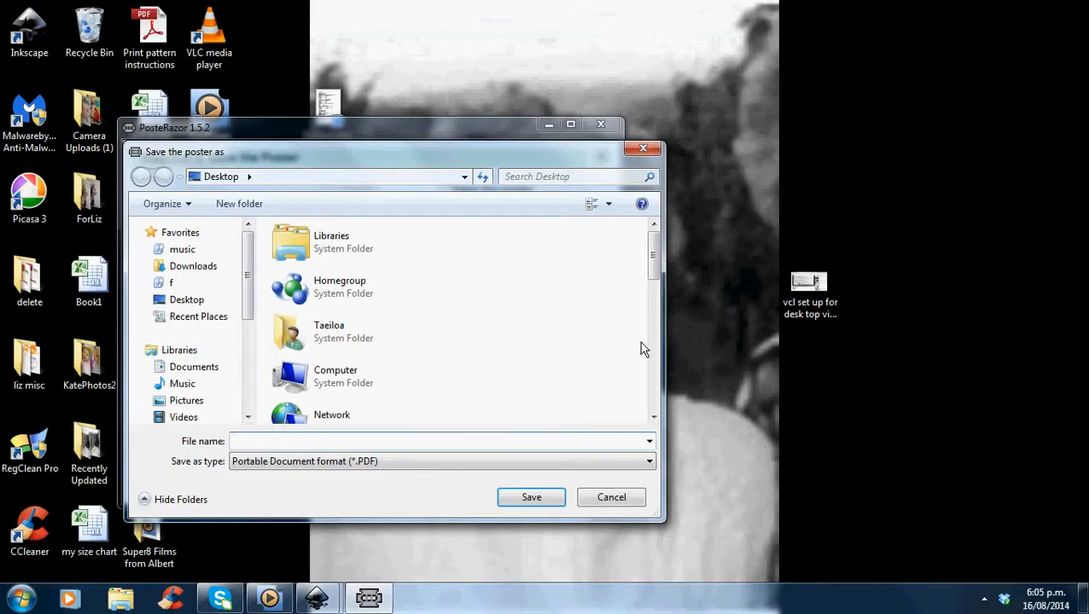
Save the poster to the Desktop as a PDF named save fatima tunic.
type("save fatima tunic")
left_click(552, 495)
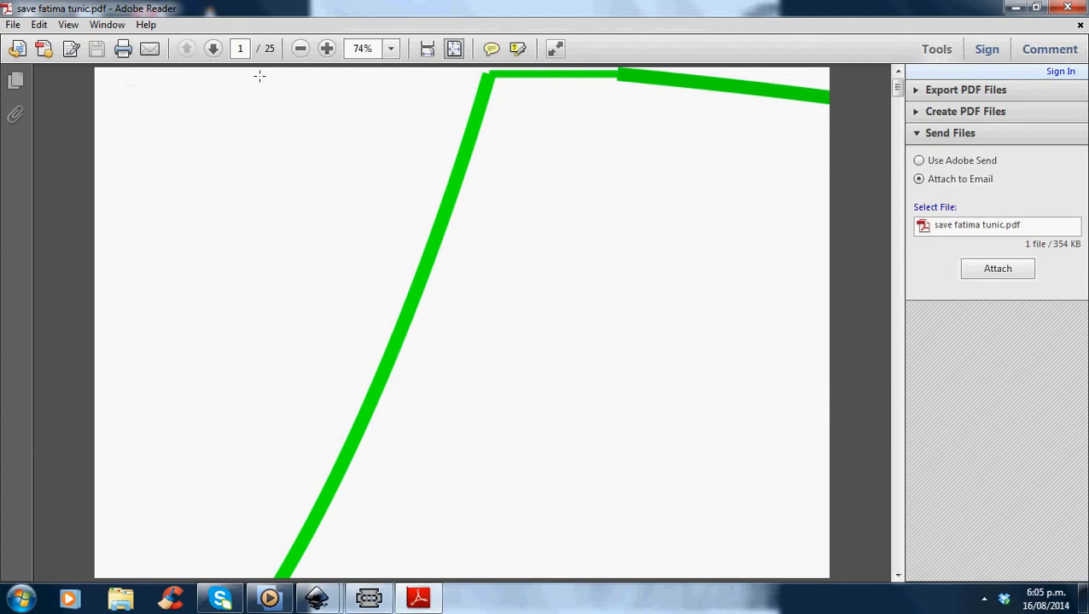
Page through all pages of the tiled PDF in Adobe Reader, return to the first page, and close the document.
left_click(221, 56)
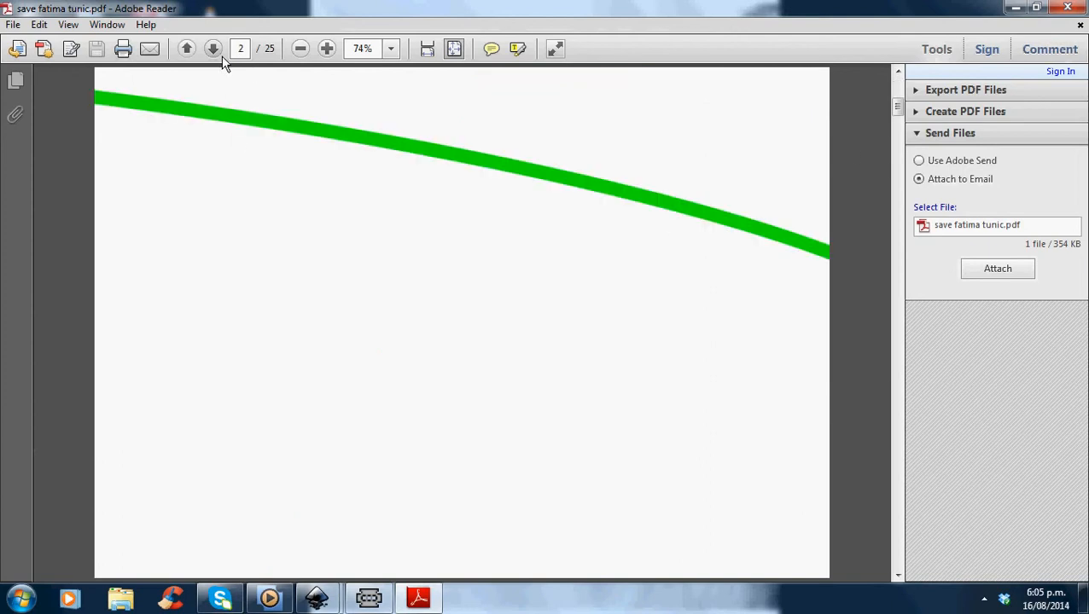
left_click(221, 56)
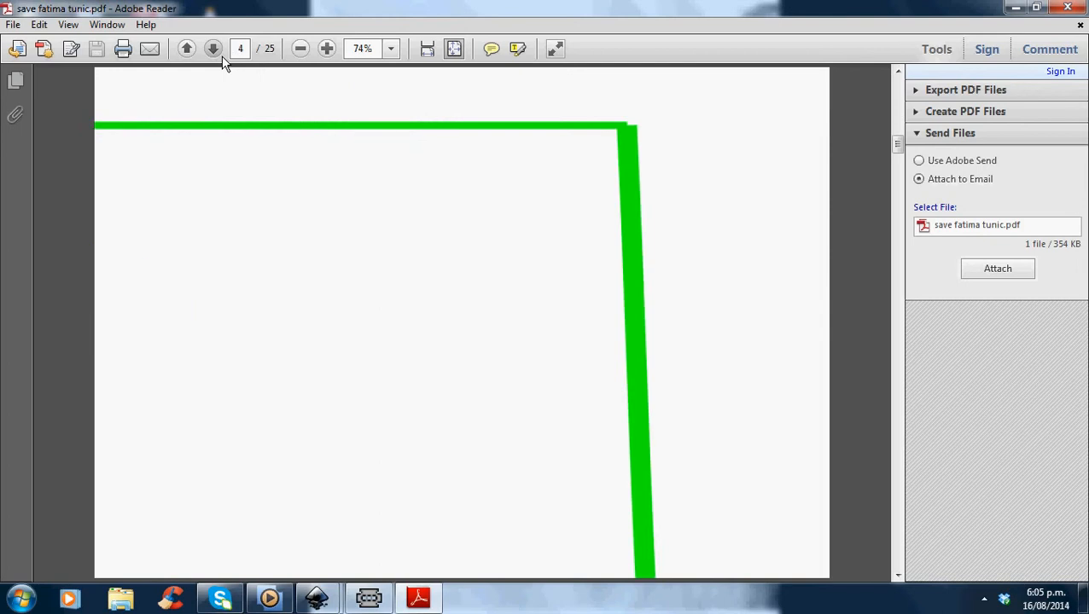
left_click(221, 55)
left_click(220, 57)
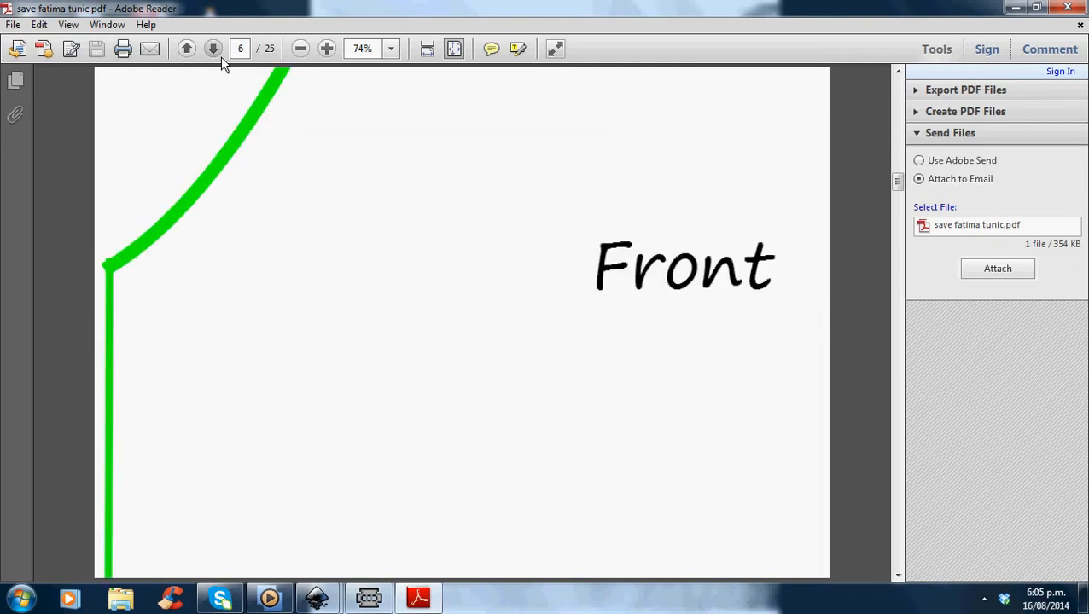
left_click(220, 56)
left_click(220, 56)
left_click(220, 56)
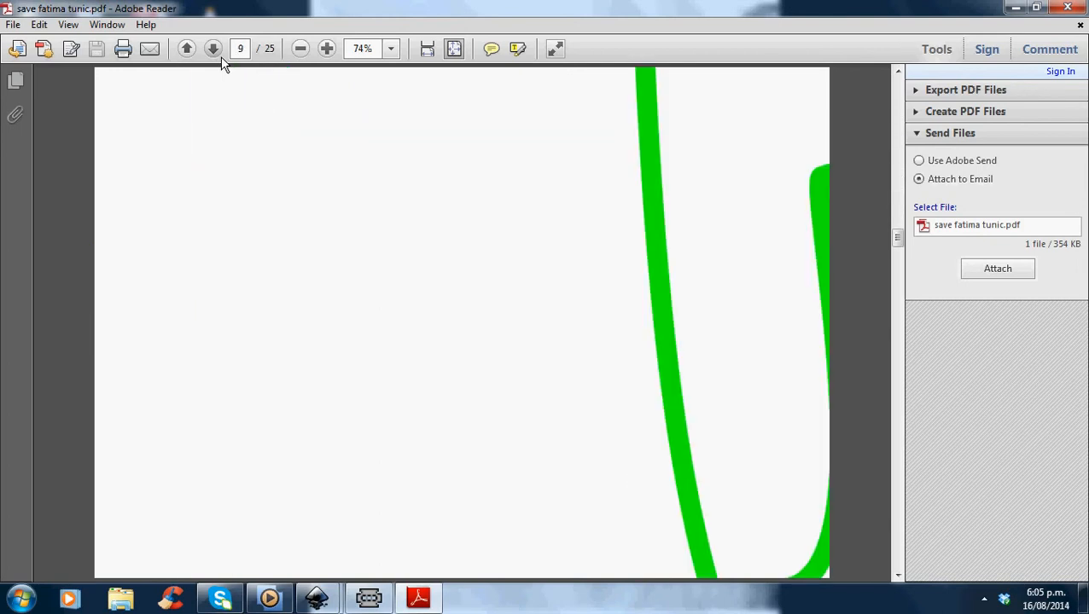
left_click(221, 56)
left_click(220, 58)
left_click(220, 58)
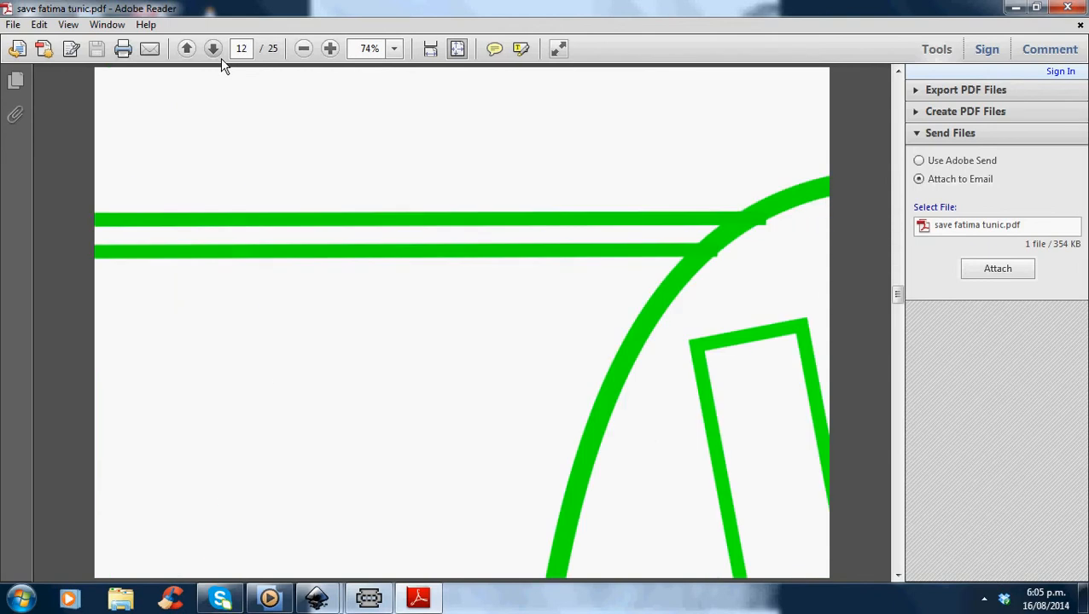
left_click(220, 59)
left_click(220, 59)
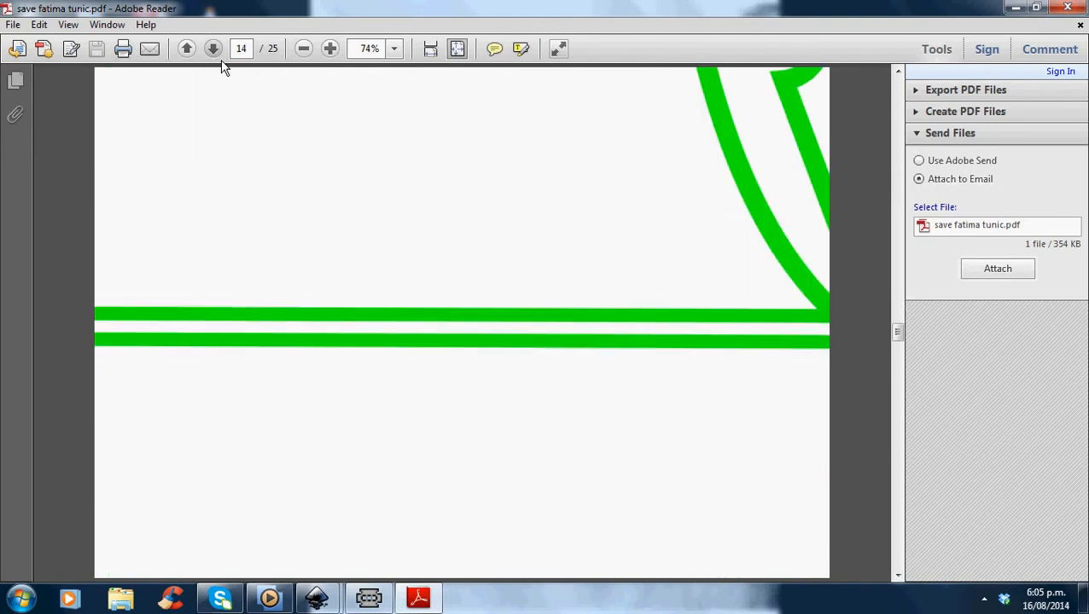
left_click(220, 60)
left_click(220, 60)
left_click(221, 62)
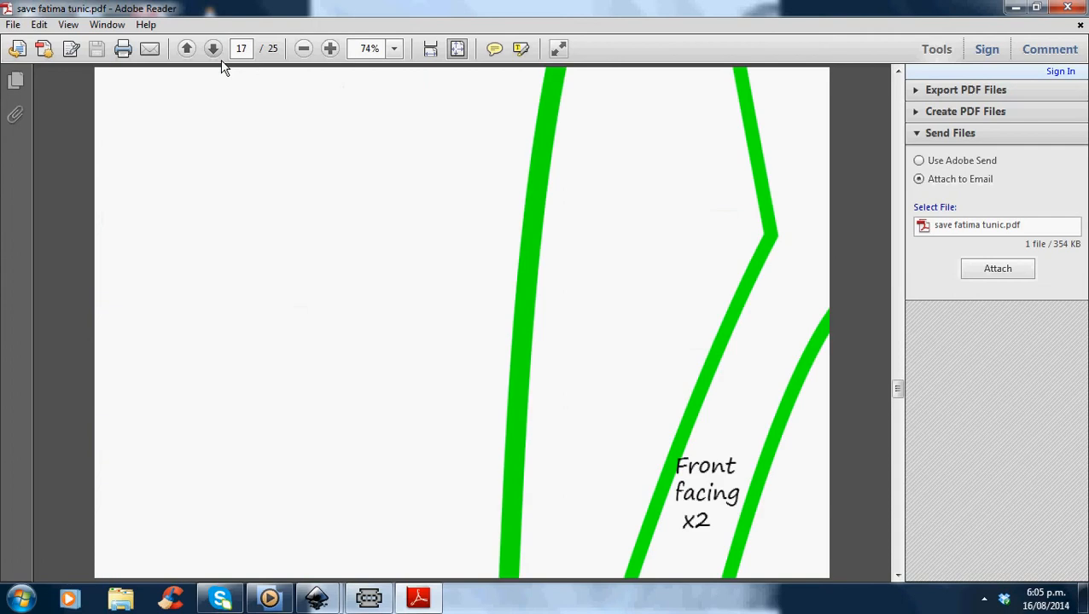
left_click(221, 63)
left_click(221, 65)
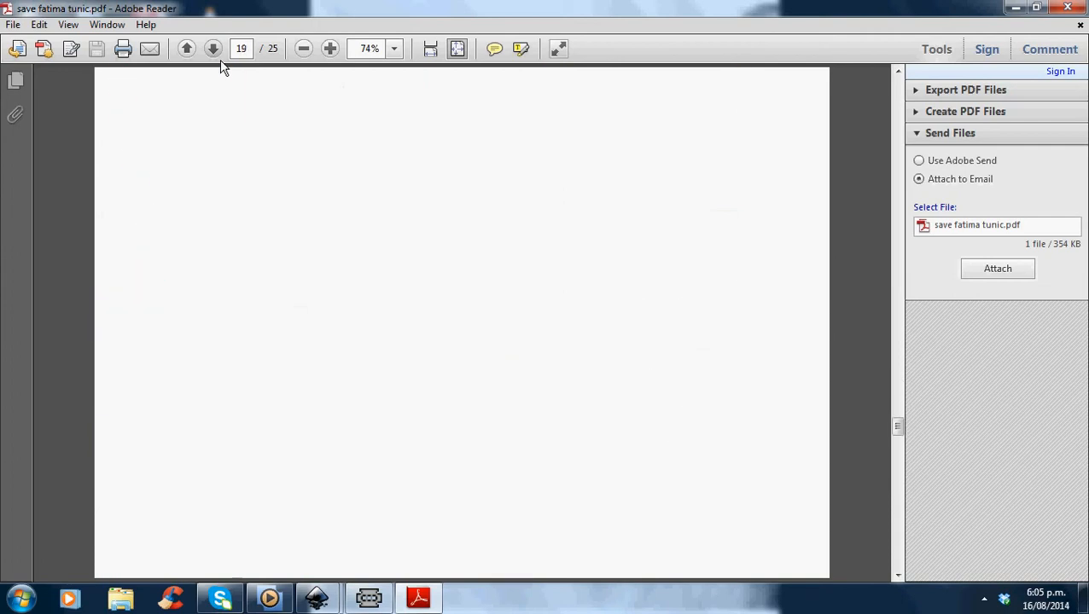
left_click(221, 65)
left_click(221, 66)
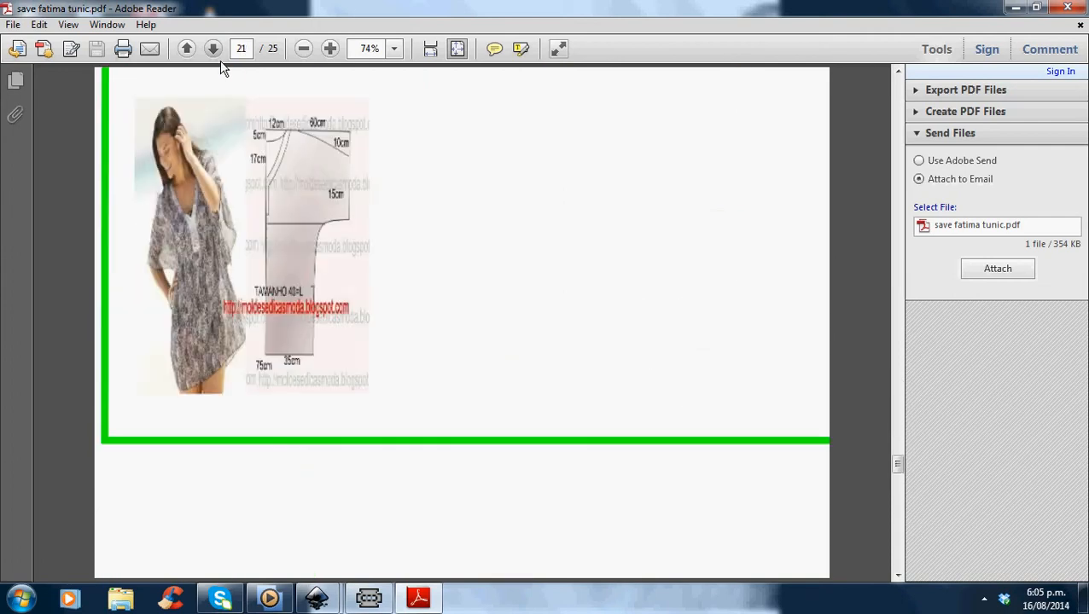
left_click(221, 65)
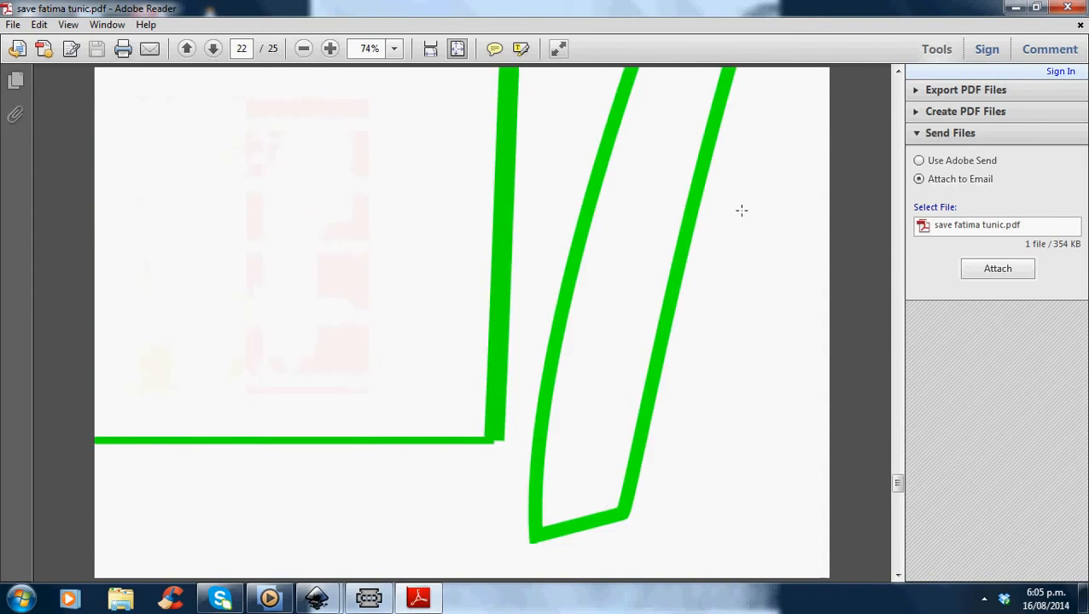
left_click(220, 56)
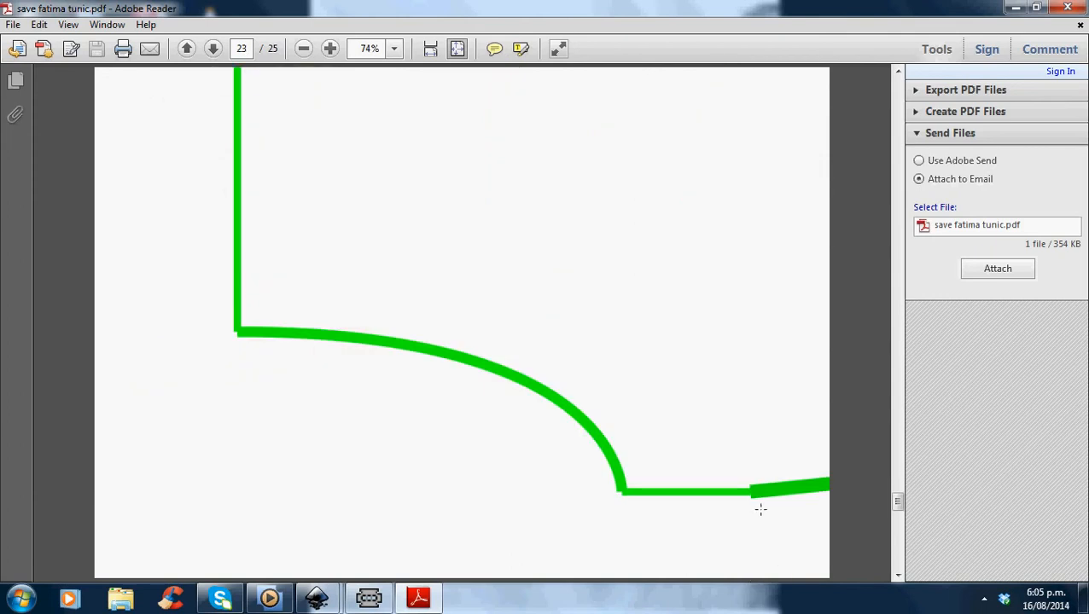
left_click(220, 56)
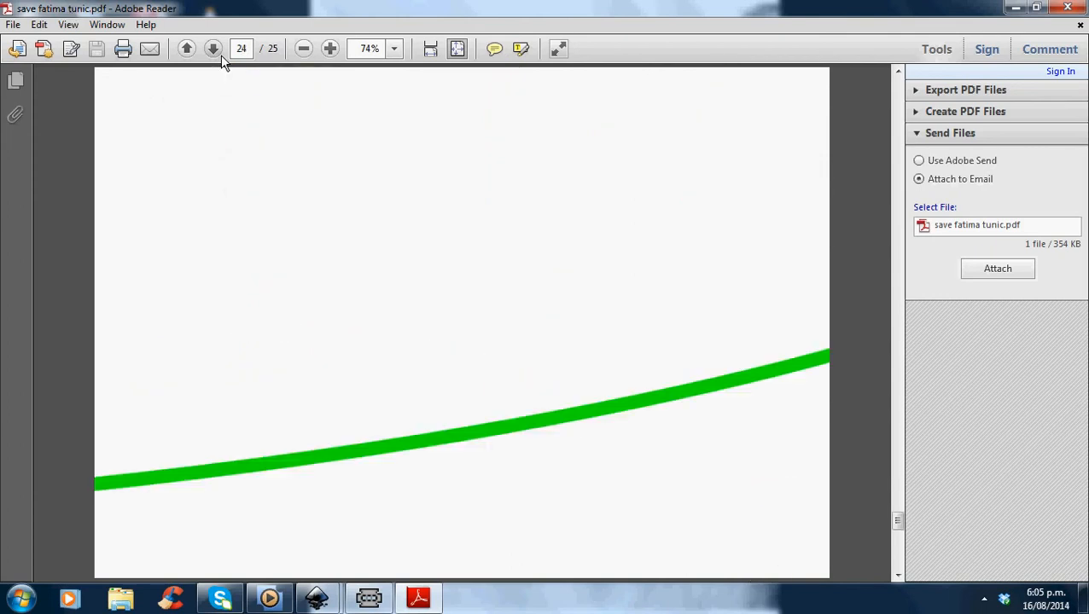
left_click(220, 54)
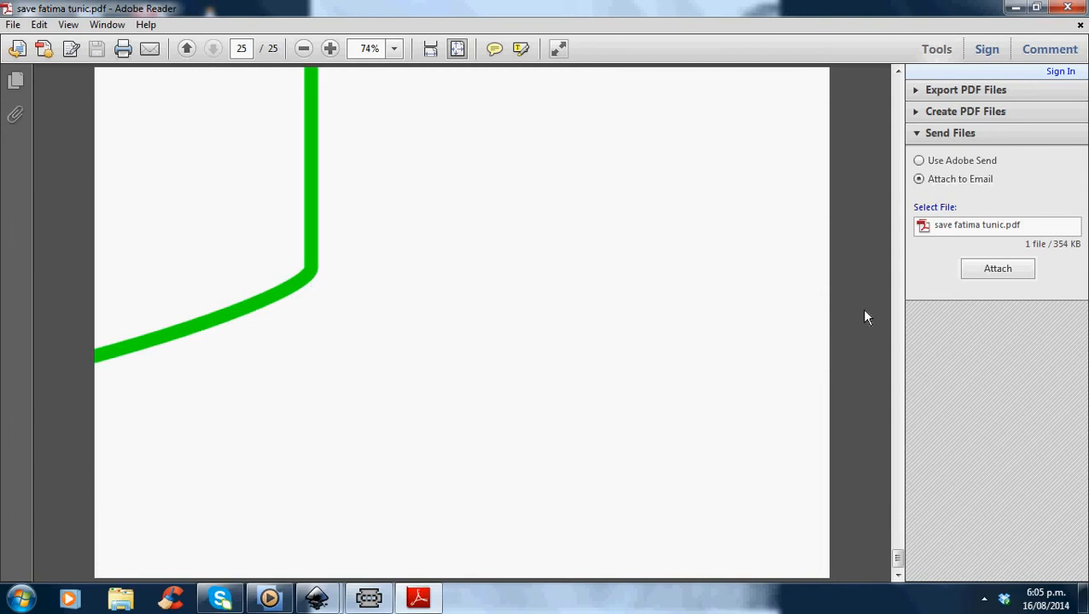
left_click_drag(906, 557, 892, 87)
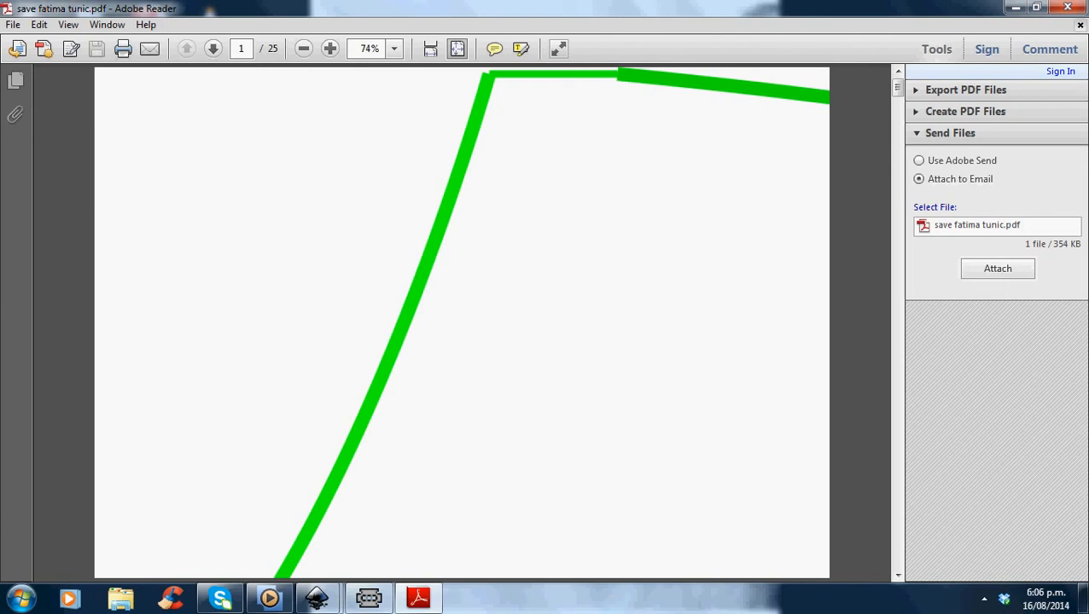
left_click(1080, 24)
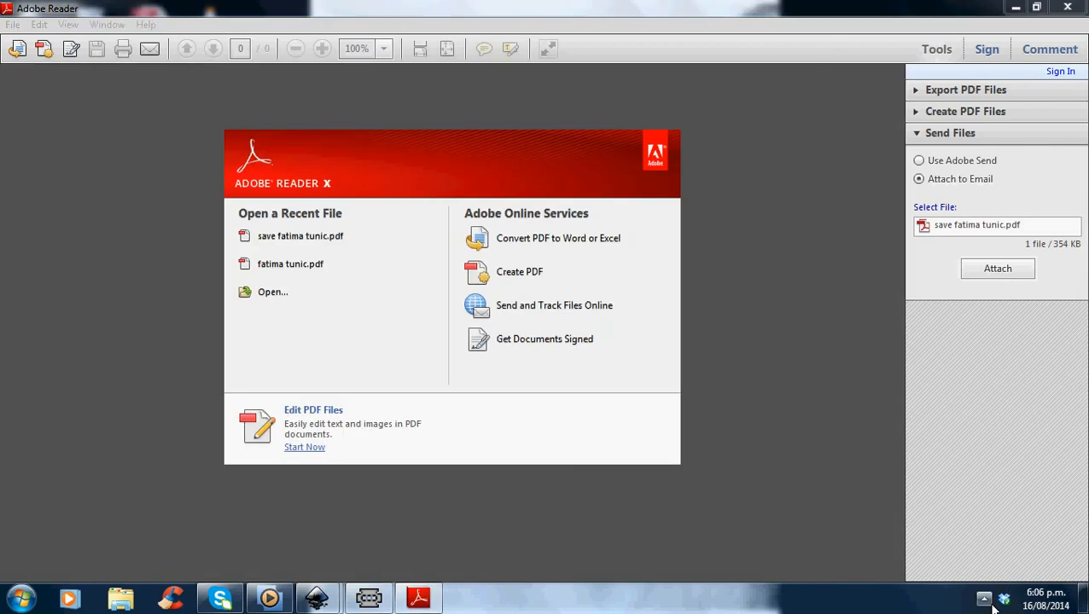